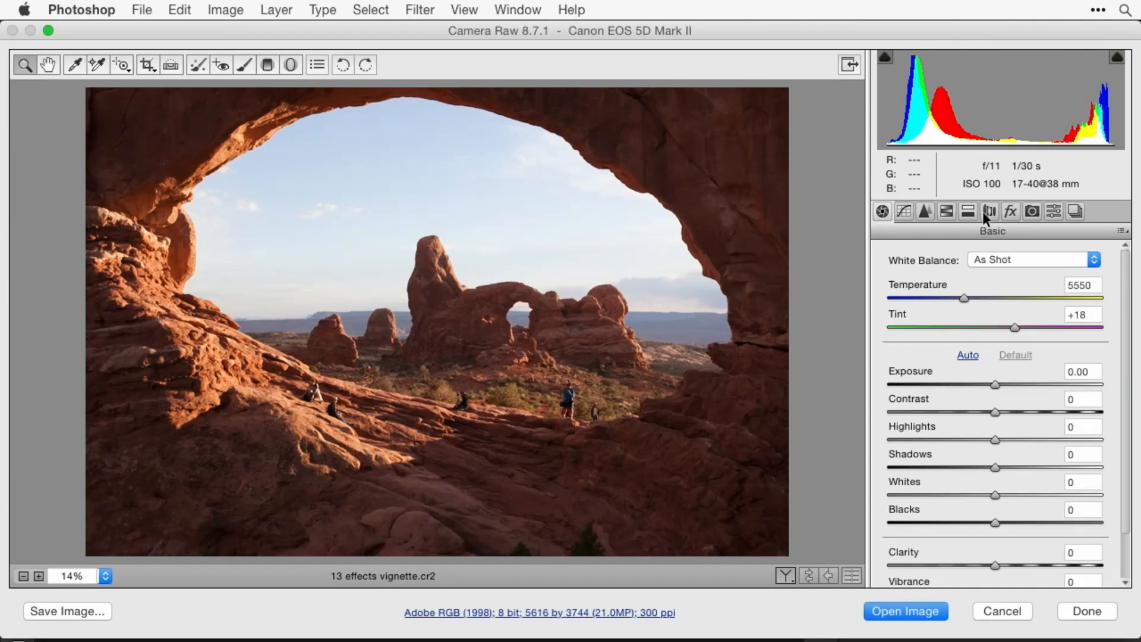
# - Enable the lens profile corrections for the photo in the Lens Corrections settings
pyautogui.click(986, 210)
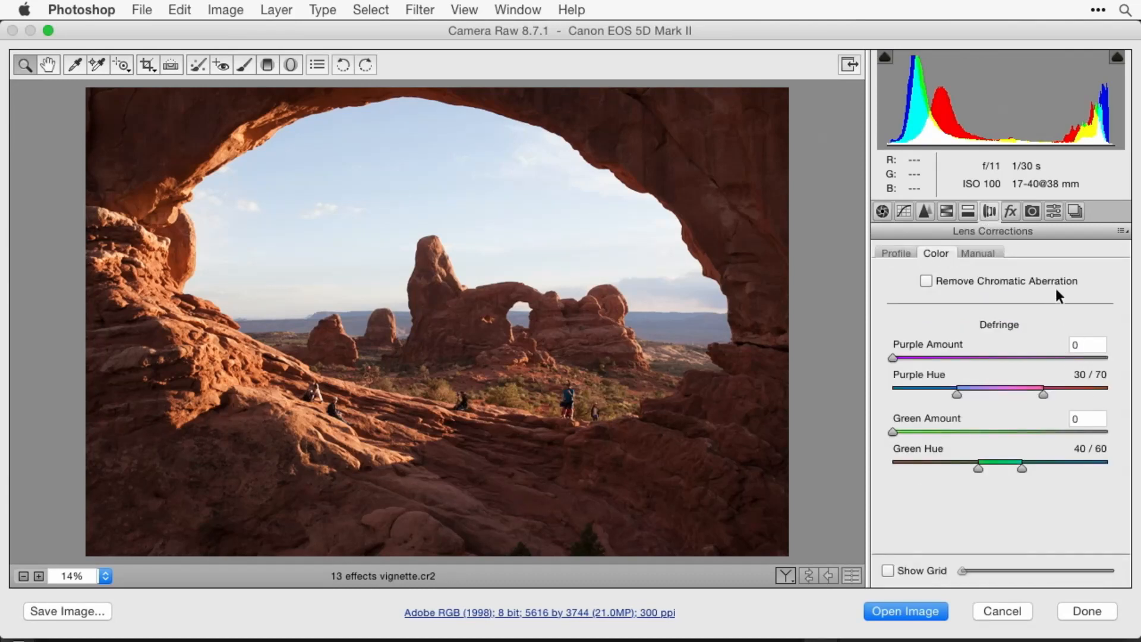
pyautogui.click(896, 252)
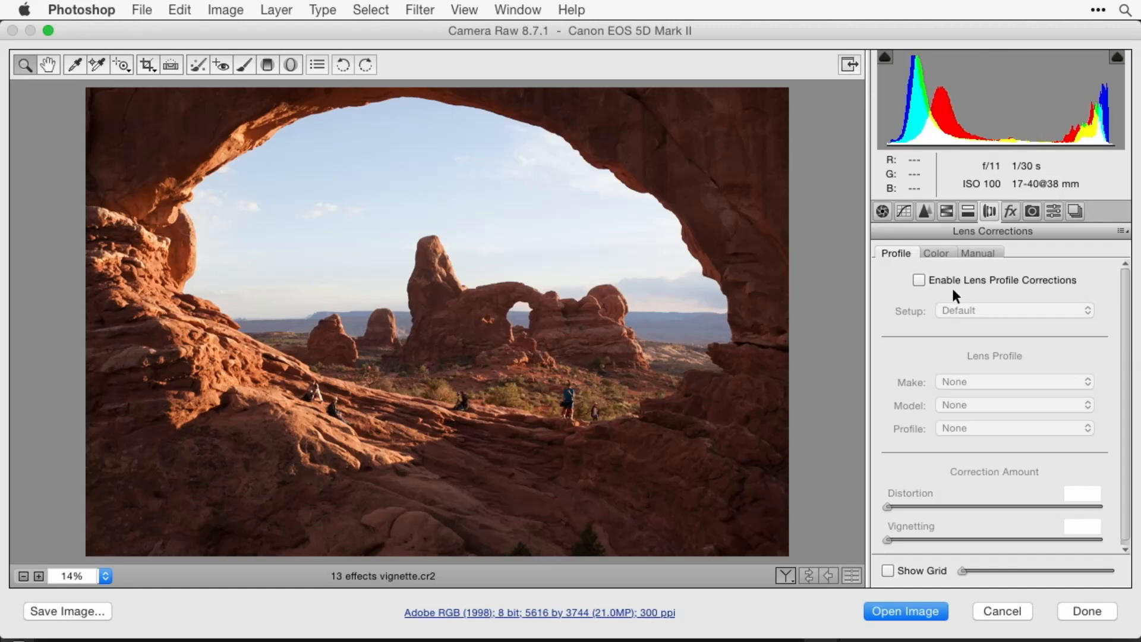
pyautogui.click(918, 280)
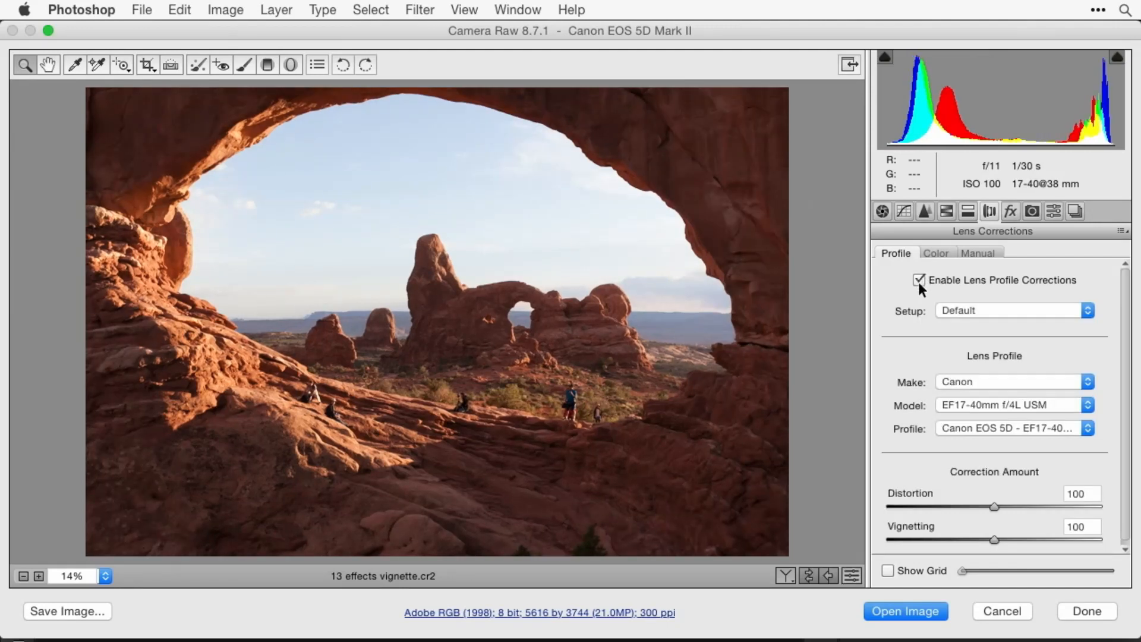
# - Compare the photo with and without lens profile corrections several times, leaving the corrections enabled
pyautogui.click(918, 280)
pyautogui.click(918, 279)
pyautogui.click(918, 279)
pyautogui.click(918, 279)
pyautogui.click(918, 280)
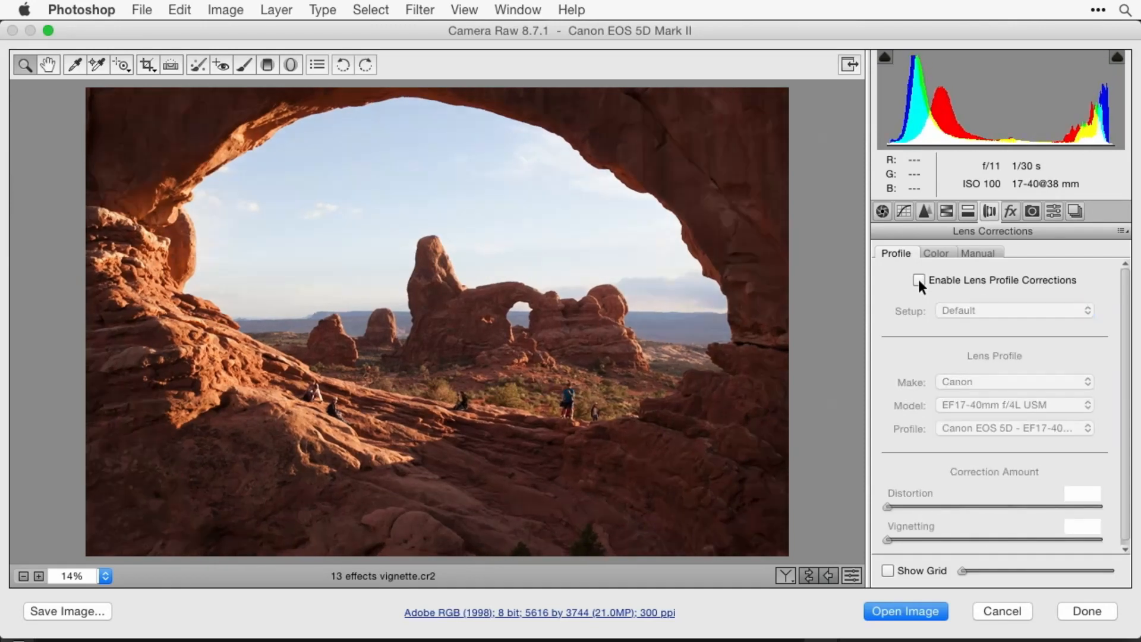
pyautogui.click(918, 279)
pyautogui.click(918, 279)
pyautogui.click(918, 279)
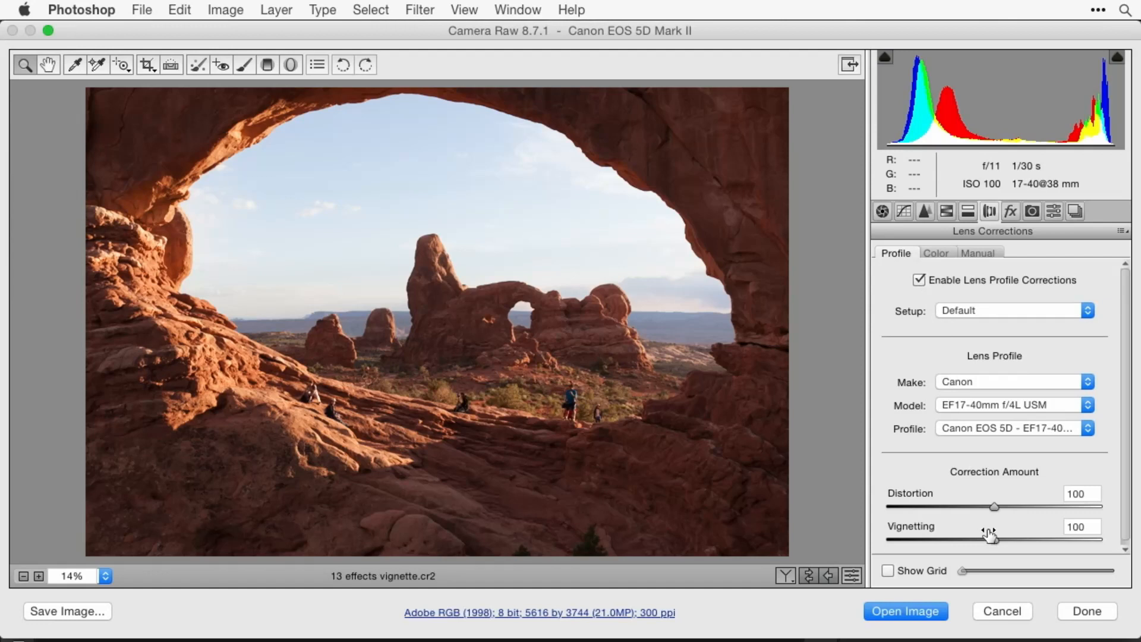
# - Try the lens profile's vignetting correction at 0 and restore it to 100
pyautogui.scroll(-1, 987, 529)
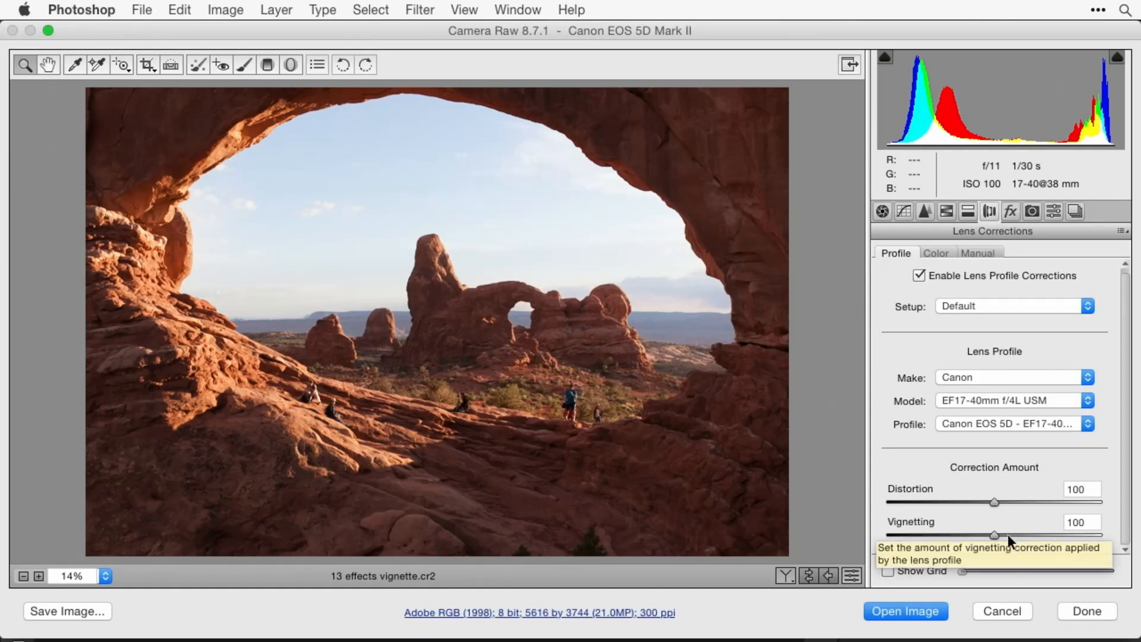
pyautogui.moveTo(993, 535); pyautogui.dragTo(874, 531)
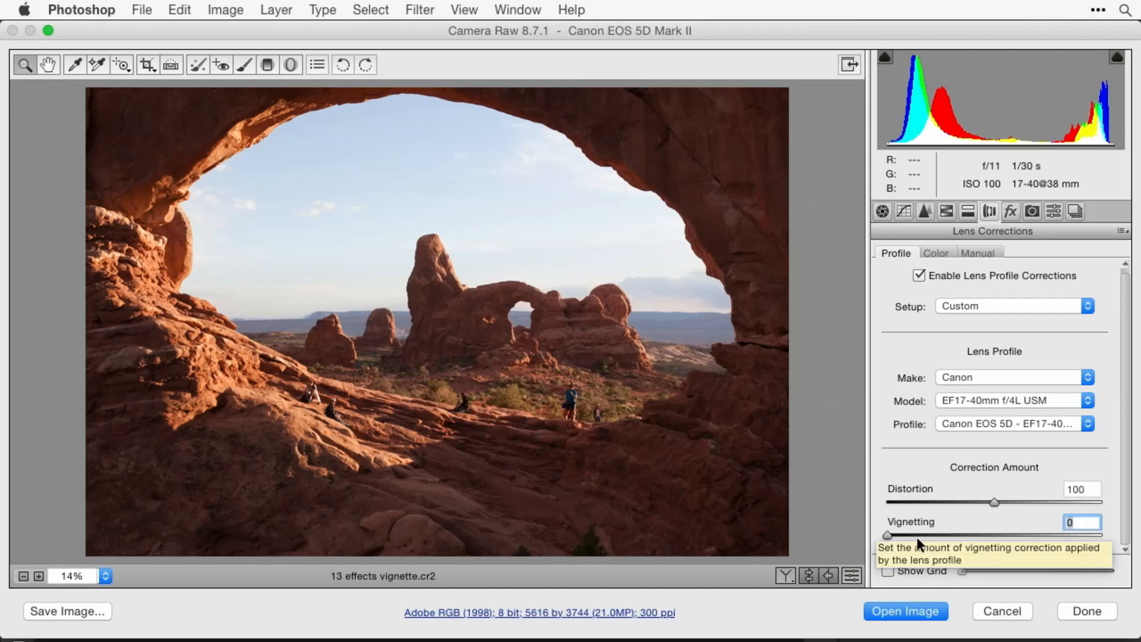
pyautogui.moveTo(888, 534); pyautogui.dragTo(1016, 533)
pyautogui.doubleClick(1010, 532)
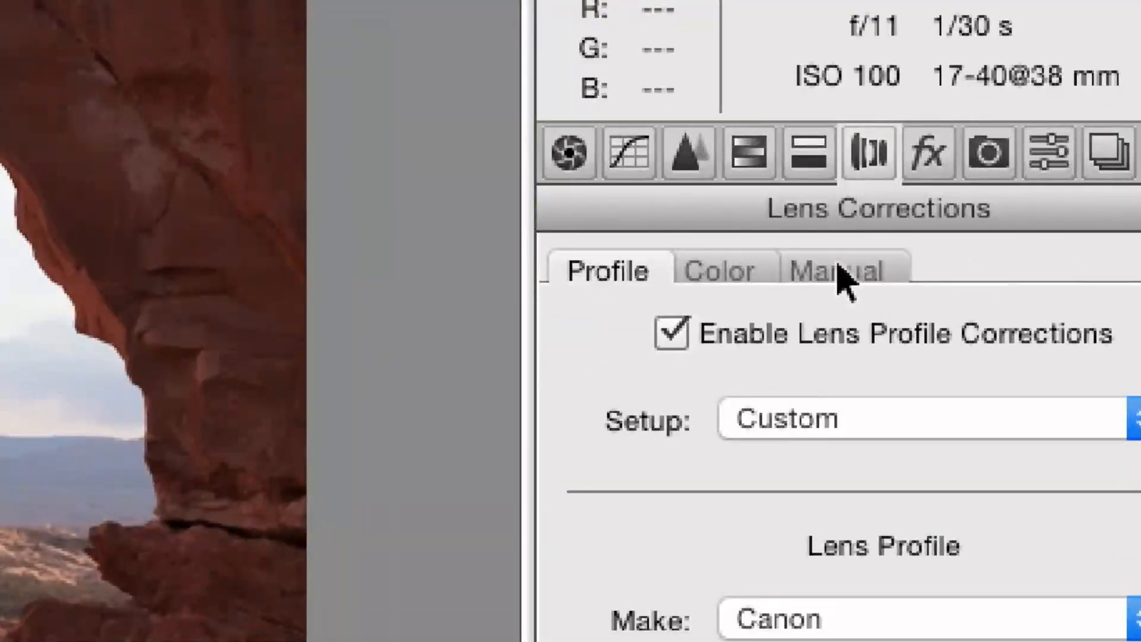
# - Try a manual lens vignetting amount of +47 and reset it to 0
pyautogui.click(978, 254)
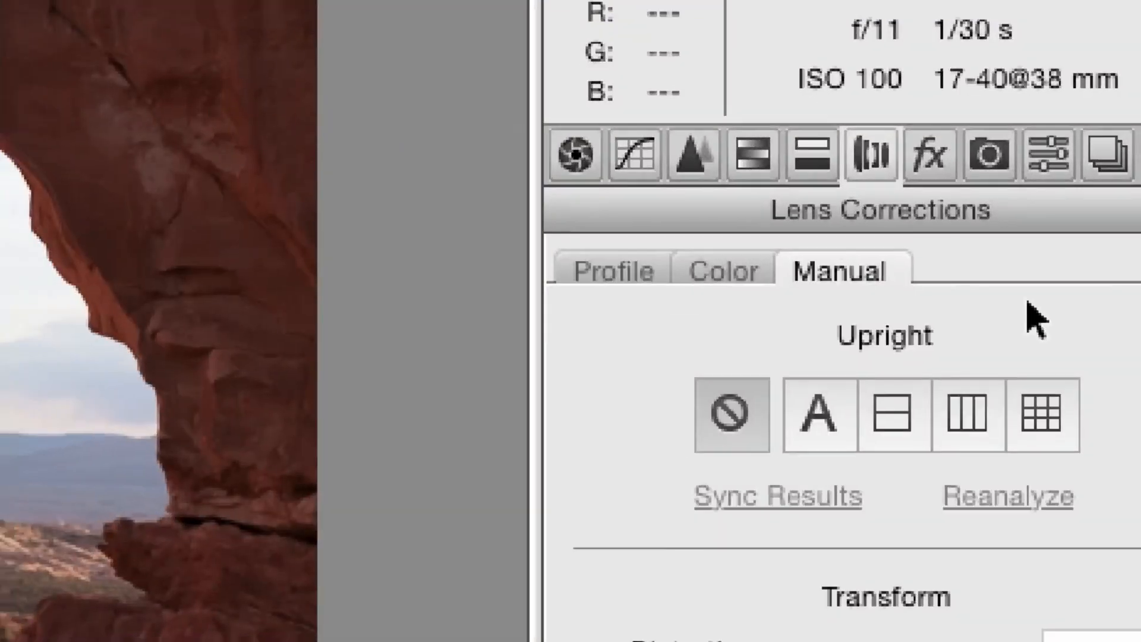
pyautogui.scroll(-2, 1102, 631)
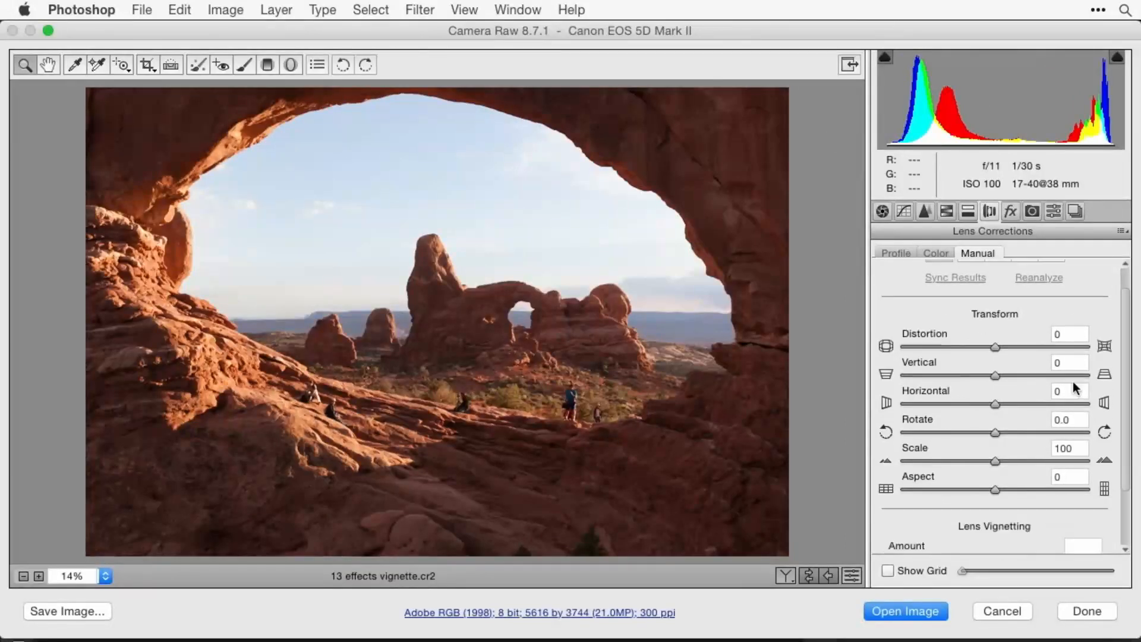
pyautogui.scroll(-2, 1072, 381)
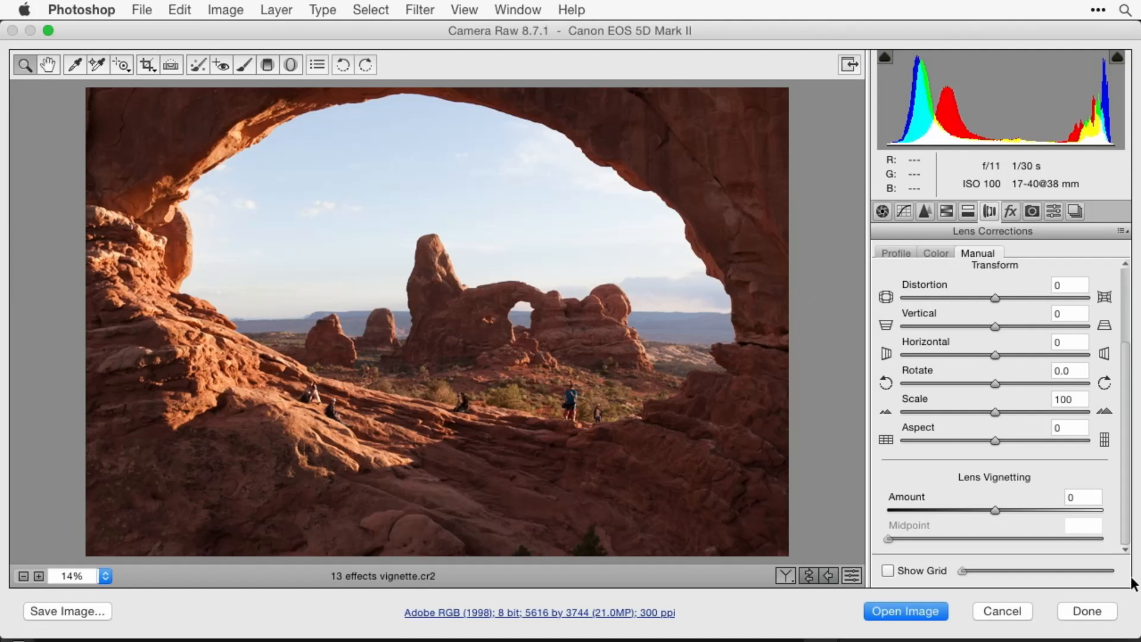
pyautogui.click(890, 253)
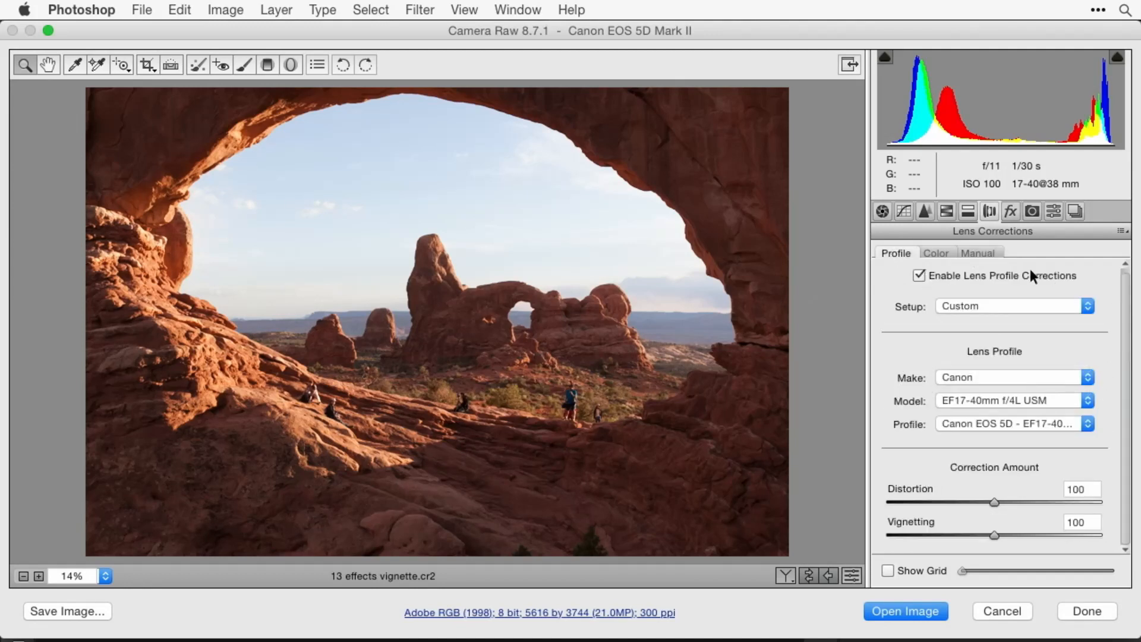
pyautogui.click(977, 255)
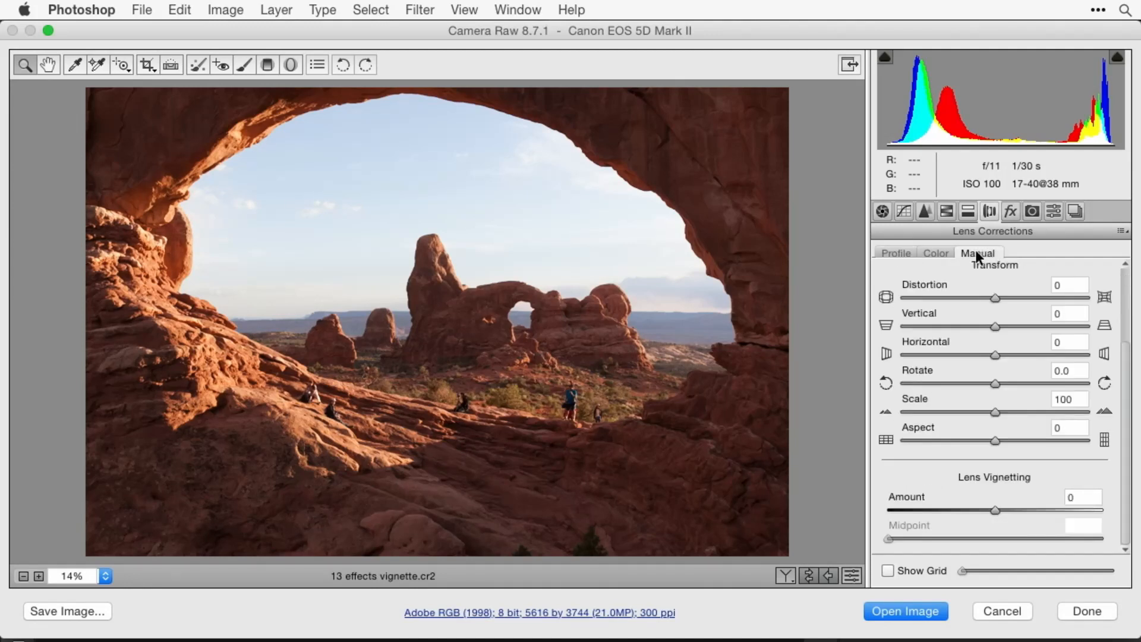
pyautogui.moveTo(995, 511); pyautogui.dragTo(1044, 496)
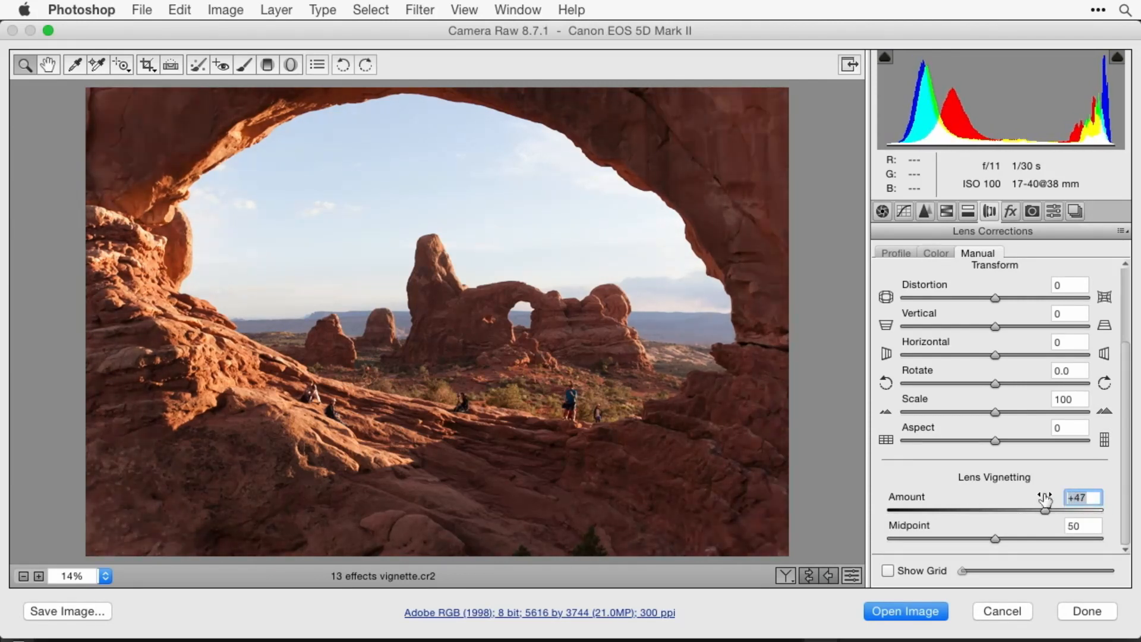
pyautogui.doubleClick(1044, 509)
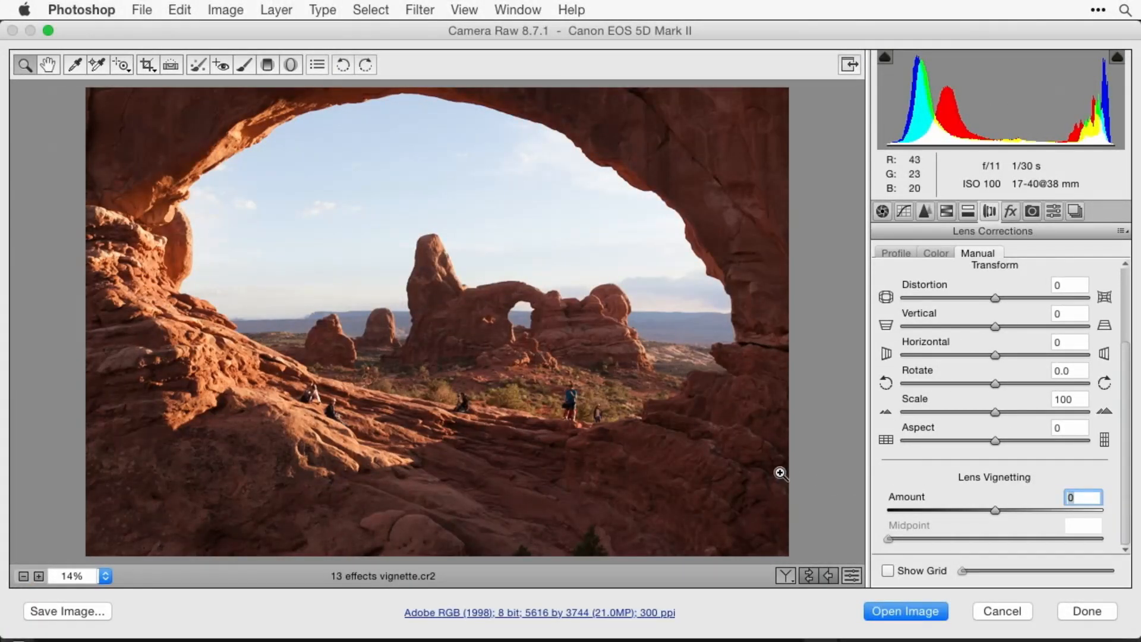
# - Crop the photo to the distant rock formation and the people below it, about 2445 by 1809 pixels
pyautogui.click(146, 64)
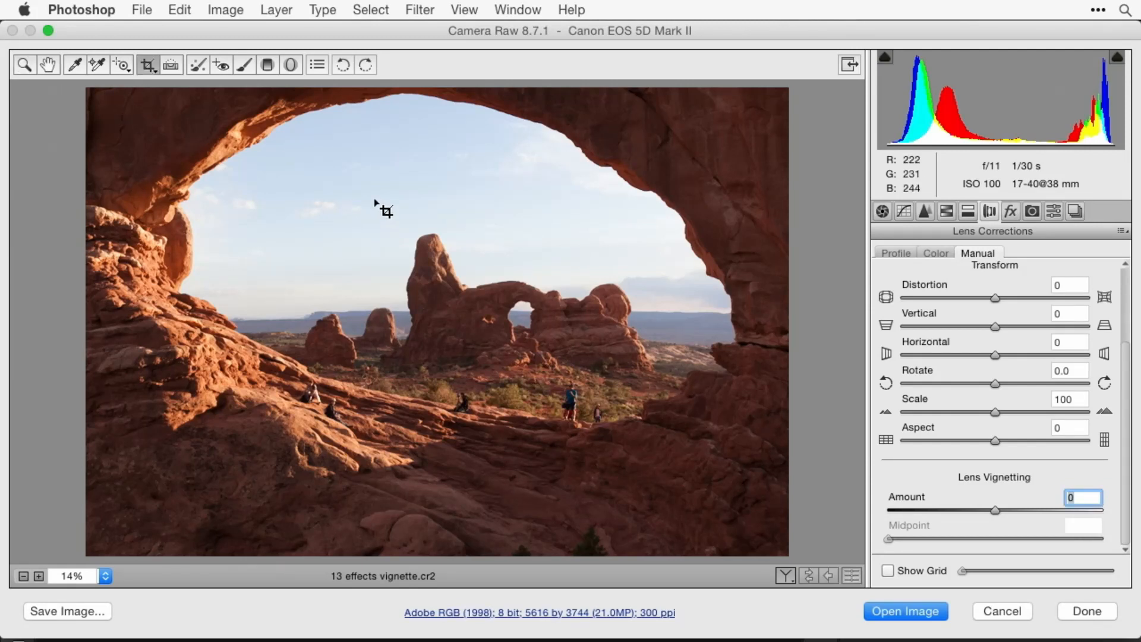
pyautogui.moveTo(346, 193); pyautogui.dragTo(667, 441)
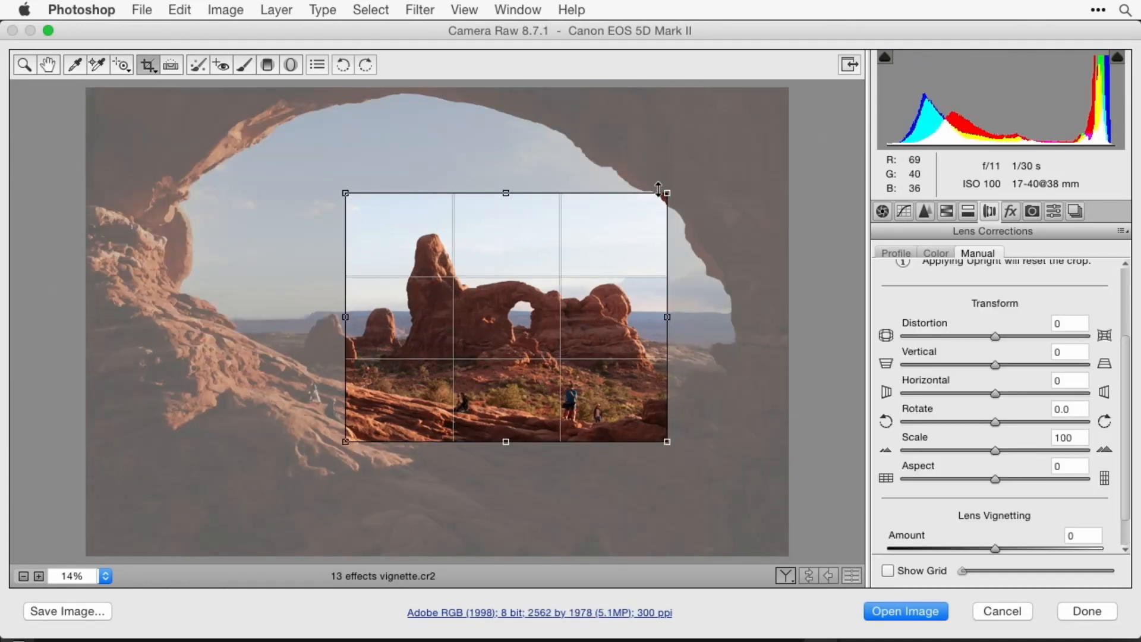
pyautogui.moveTo(668, 190); pyautogui.dragTo(665, 214)
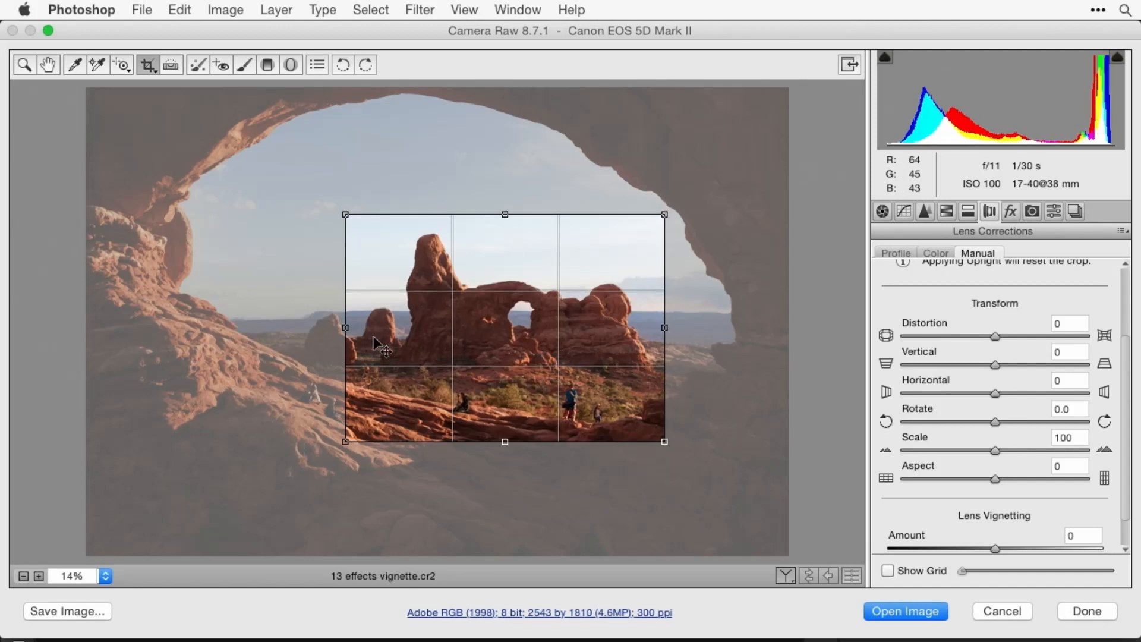
pyautogui.moveTo(346, 329); pyautogui.dragTo(358, 329)
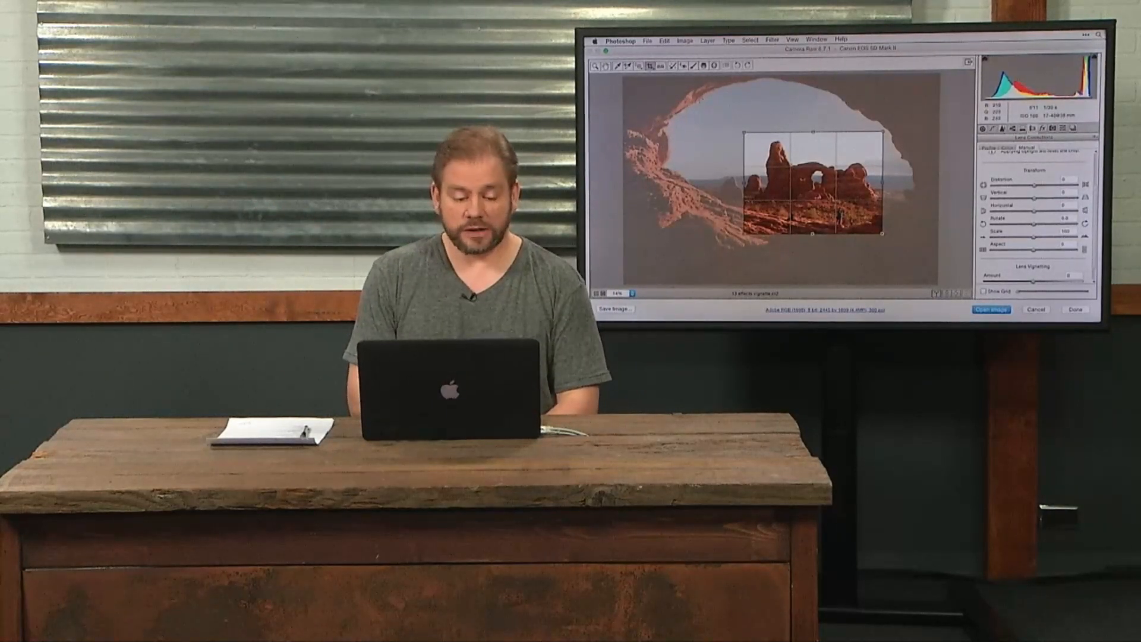
pyautogui.click(606, 66)
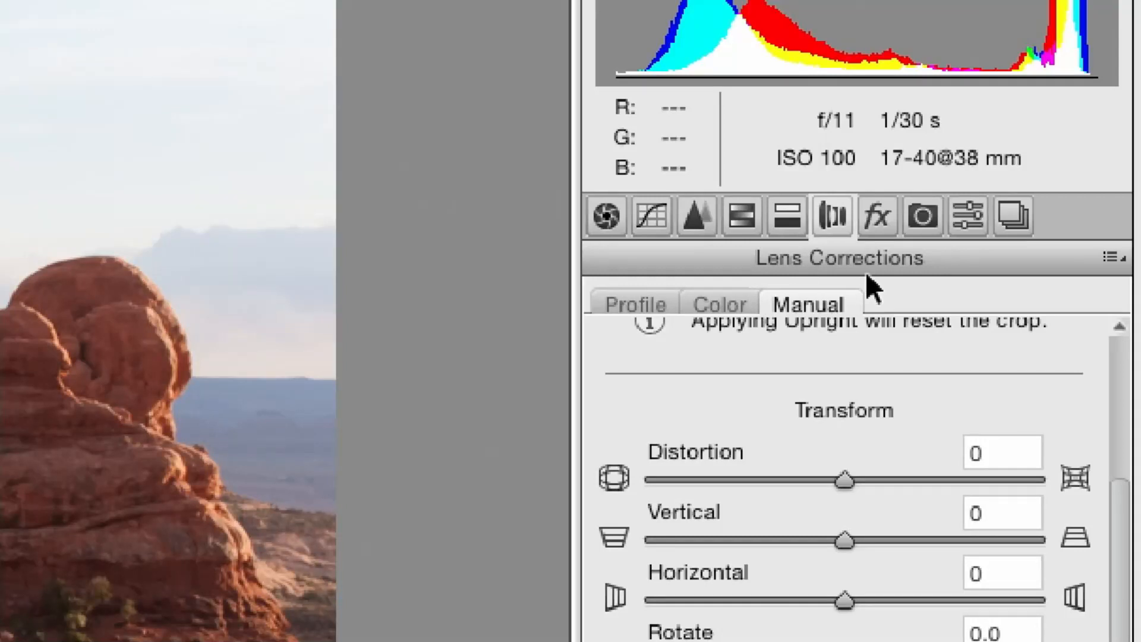
# - Show the Effects settings and clear the crop from the photo
pyautogui.click(877, 217)
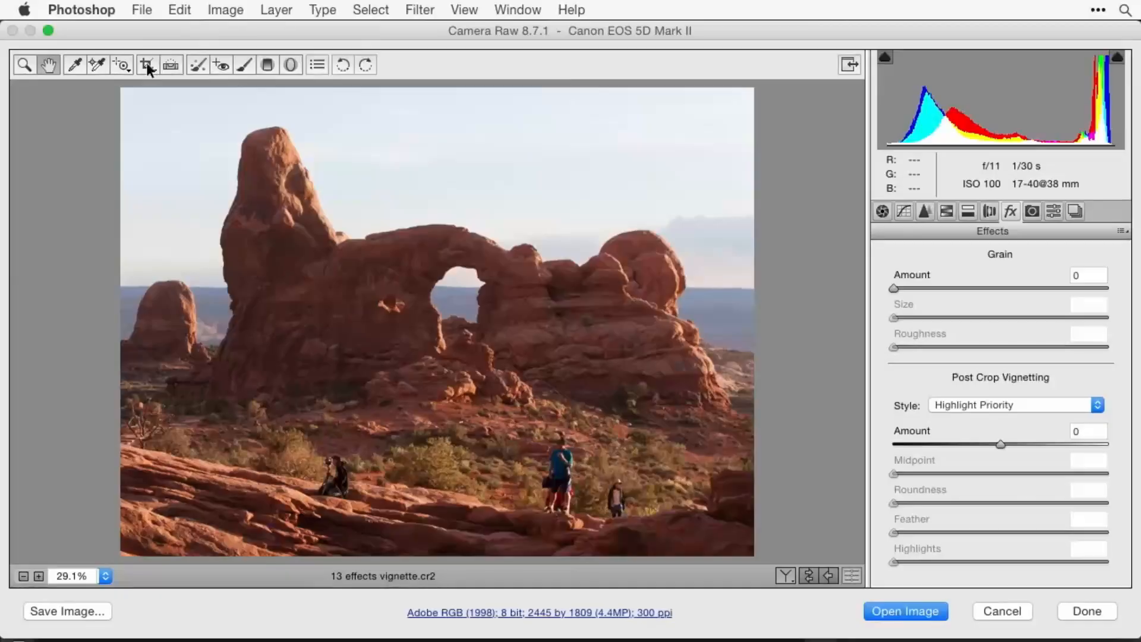
pyautogui.click(146, 63)
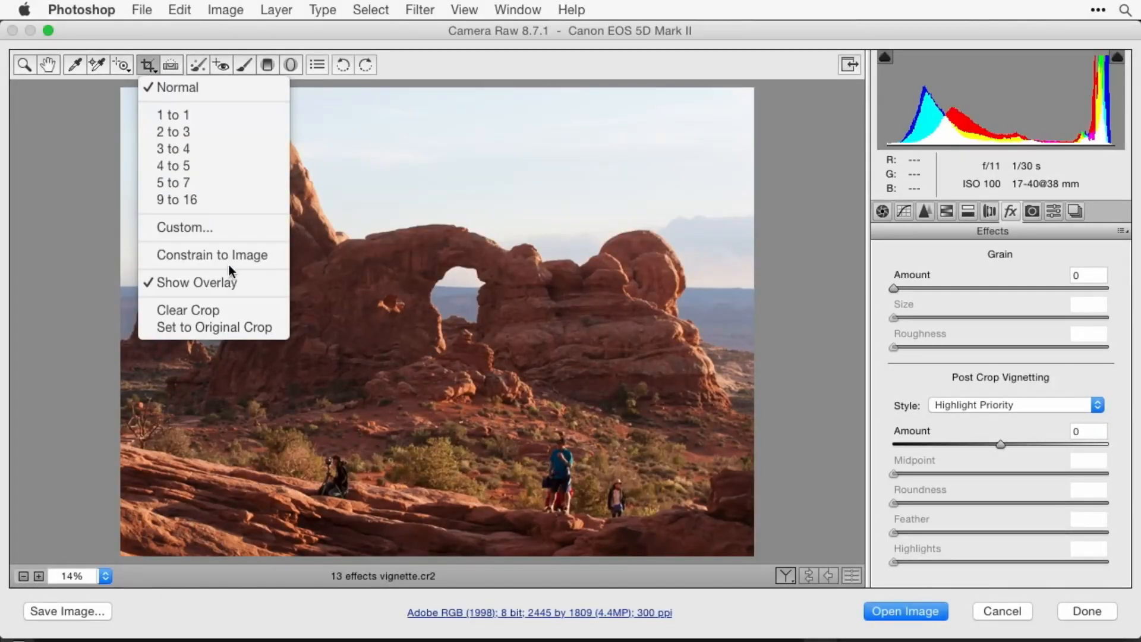
pyautogui.click(232, 310)
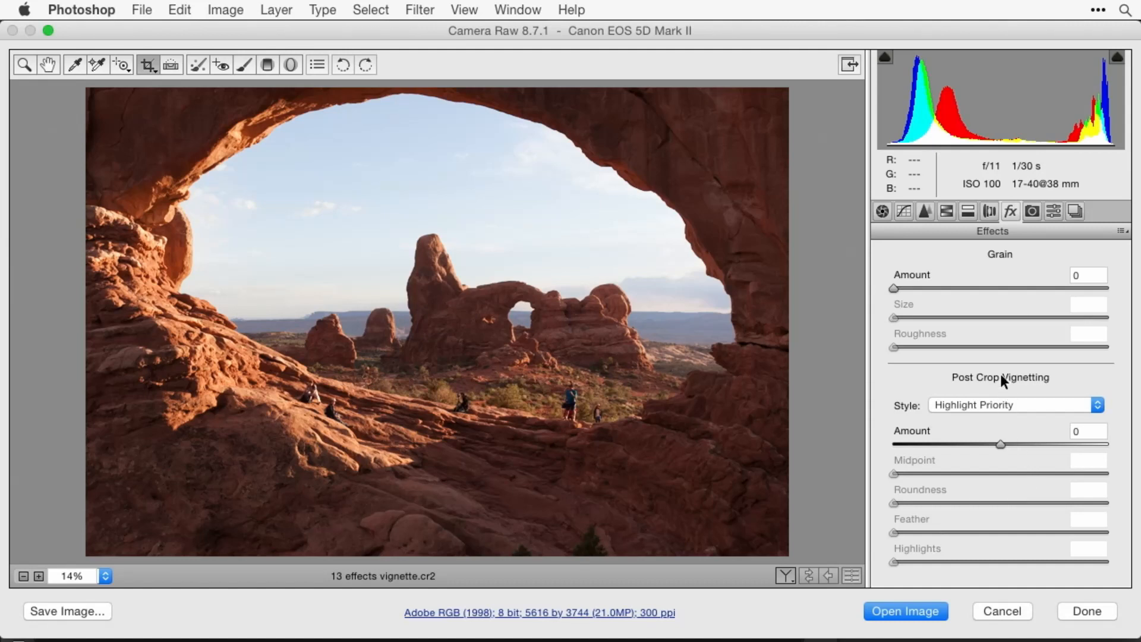
# - Set the post-crop vignetting amount to -23 and its midpoint to 37, using the exaggerated black preview of the vignette
pyautogui.moveTo(1001, 443); pyautogui.dragTo(975, 442)
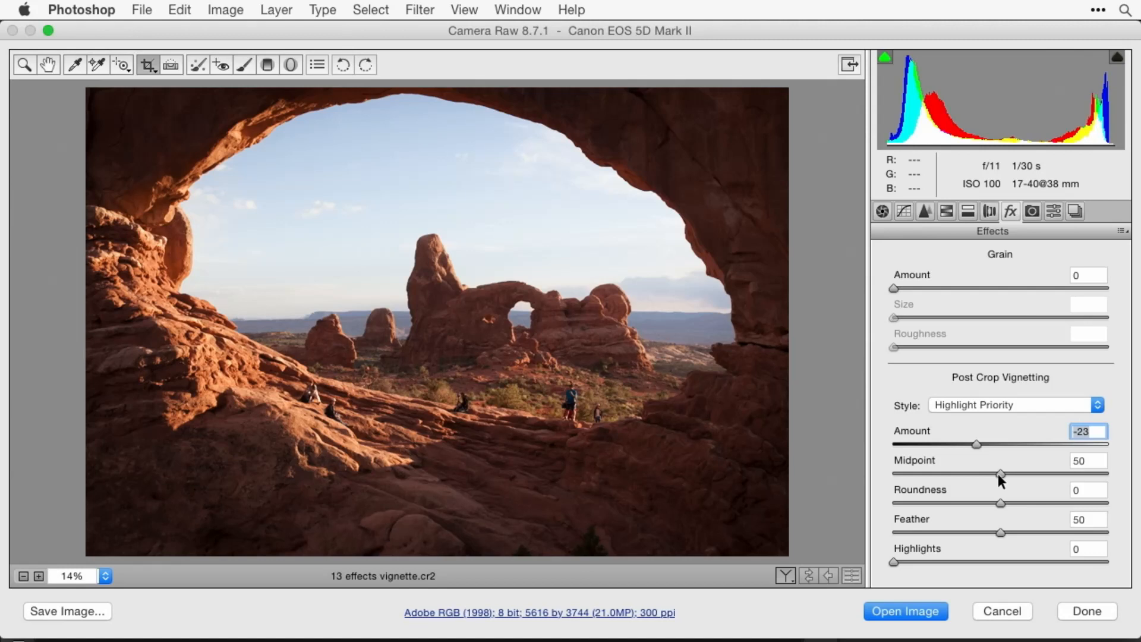
pyautogui.moveTo(997, 473)
pyautogui.mouseDown()
pyautogui.moveTo(893, 473)
pyautogui.moveTo(1074, 471)
pyautogui.moveTo(996, 473)
pyautogui.mouseUp()
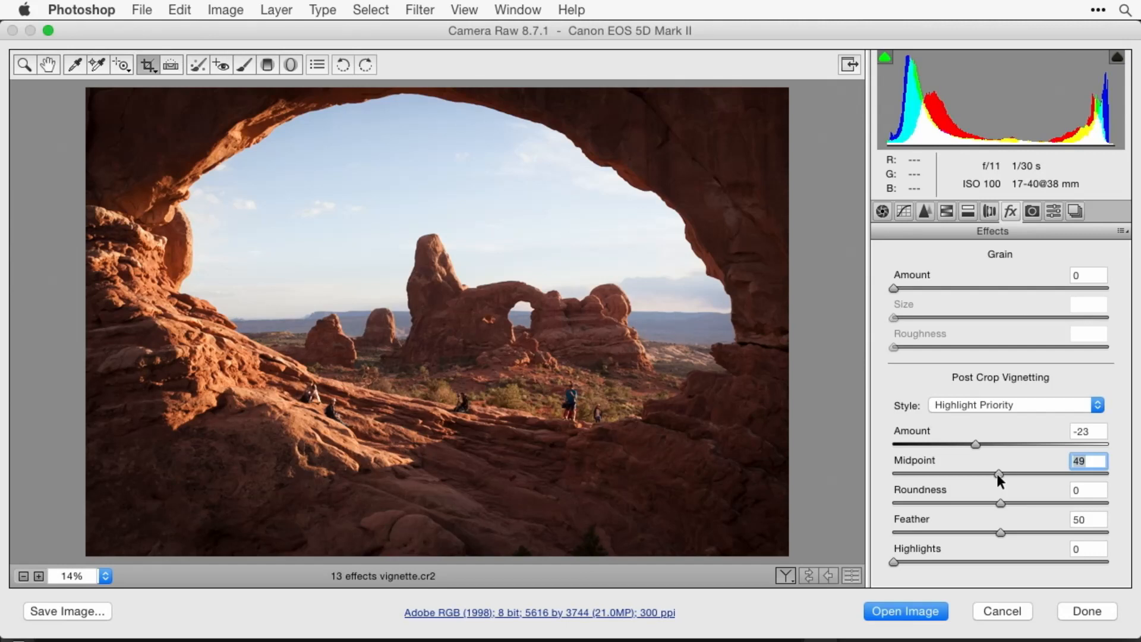
pyautogui.press('alt')
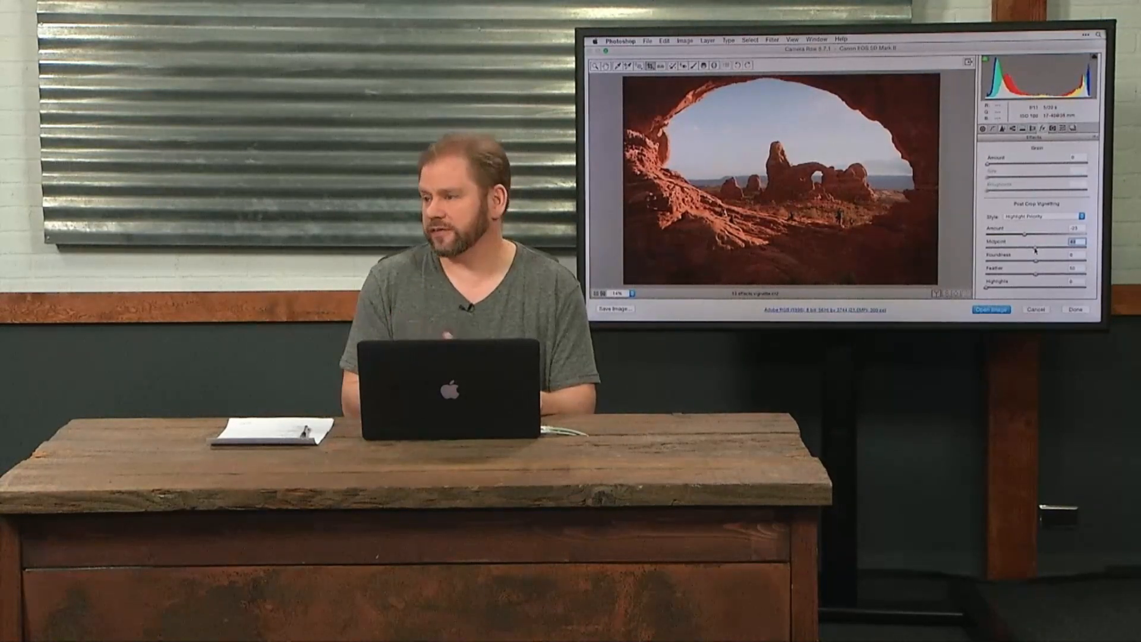
pyautogui.press('alt')
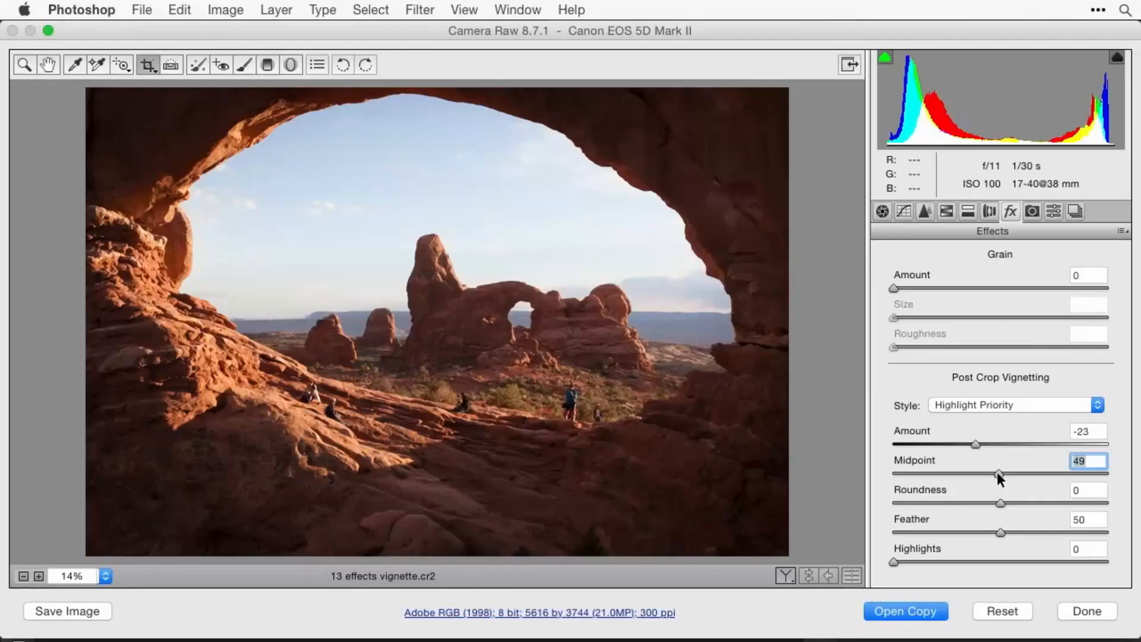
pyautogui.keyDown('alt'); pyautogui.click(996, 471); pyautogui.keyUp('alt')
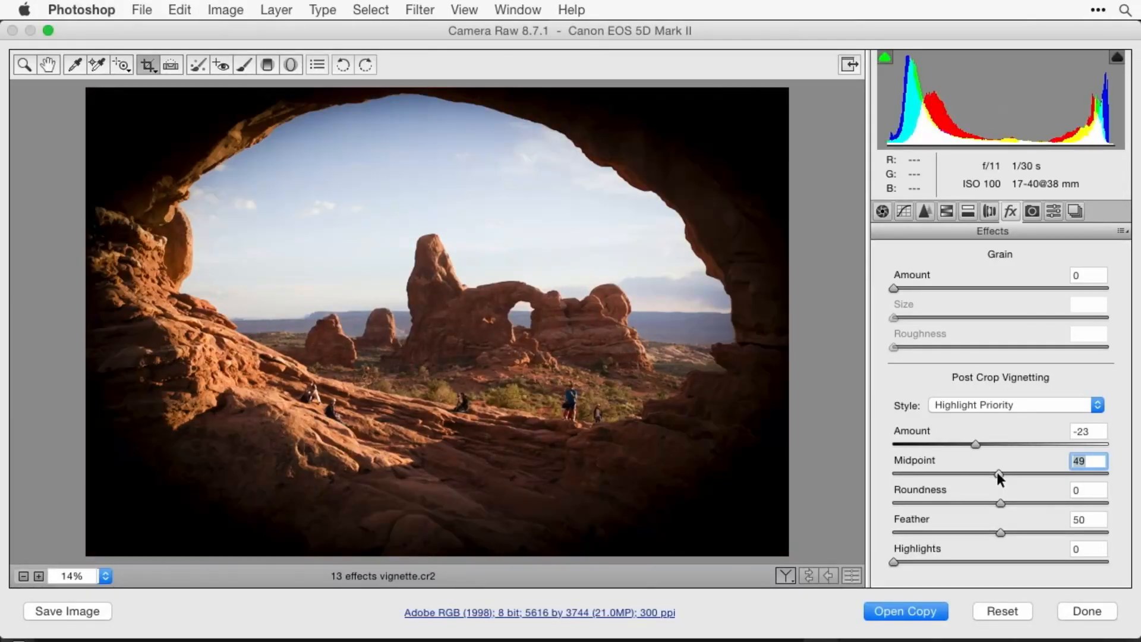
pyautogui.moveTo(997, 472); pyautogui.dragTo(971, 469)
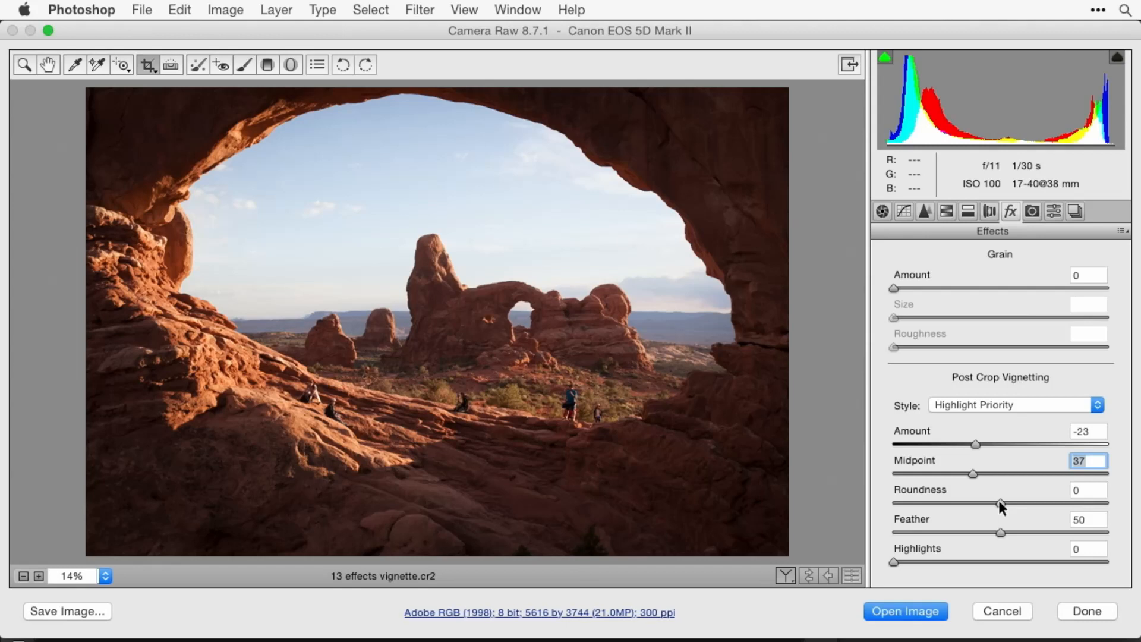
# - Set the post-crop vignette's roundness to -43 after trying -84 with the exaggerated preview
pyautogui.press('alt')
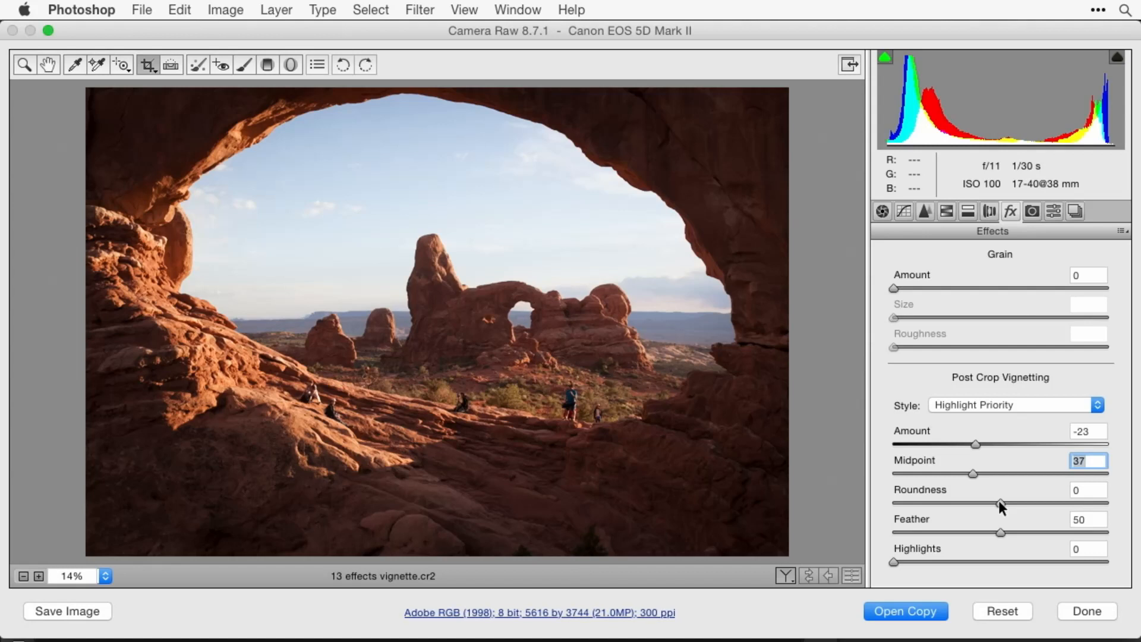
pyautogui.moveTo(998, 501); pyautogui.dragTo(910, 481)
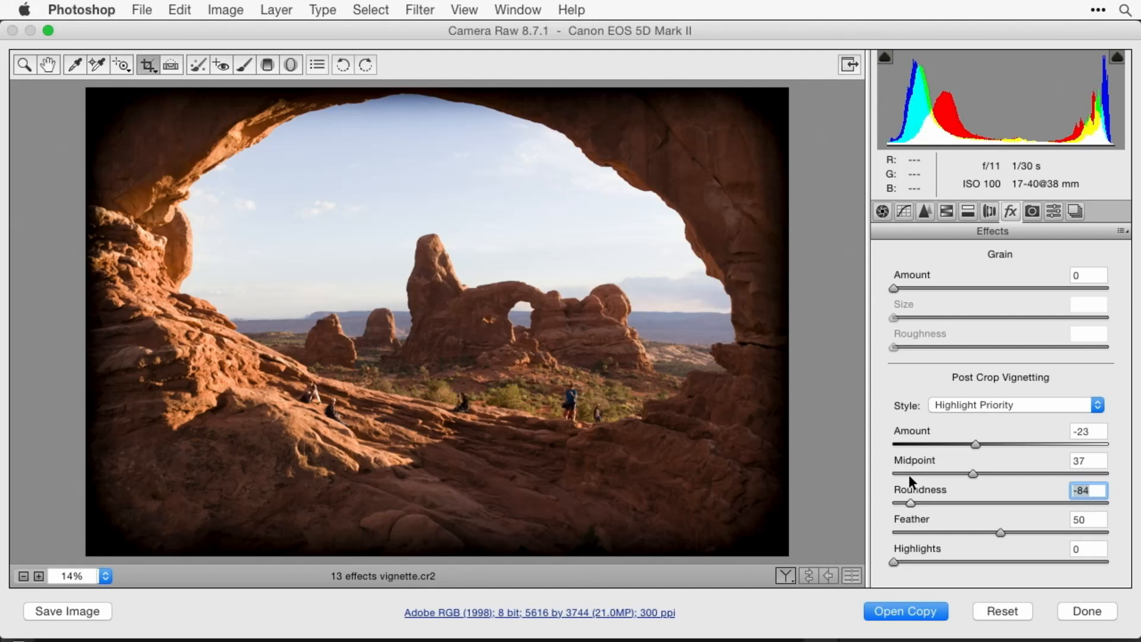
pyautogui.moveTo(908, 474); pyautogui.dragTo(951, 476)
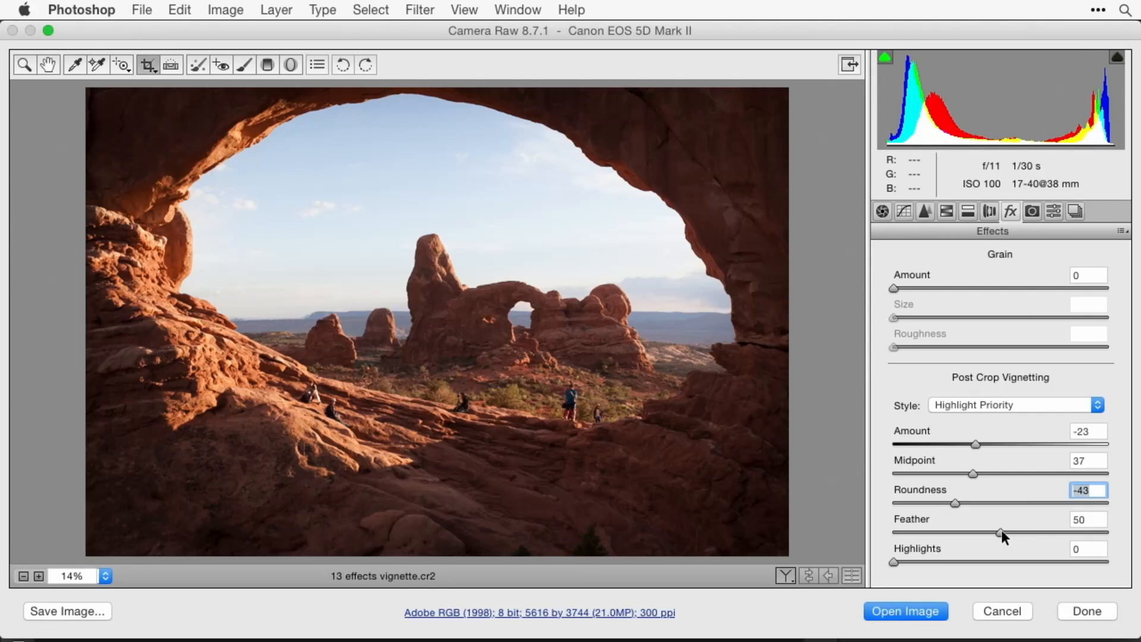
# - Try the post-crop vignette's feather at 0 and 94, and set it to 44
pyautogui.moveTo(1003, 536); pyautogui.dragTo(888, 526)
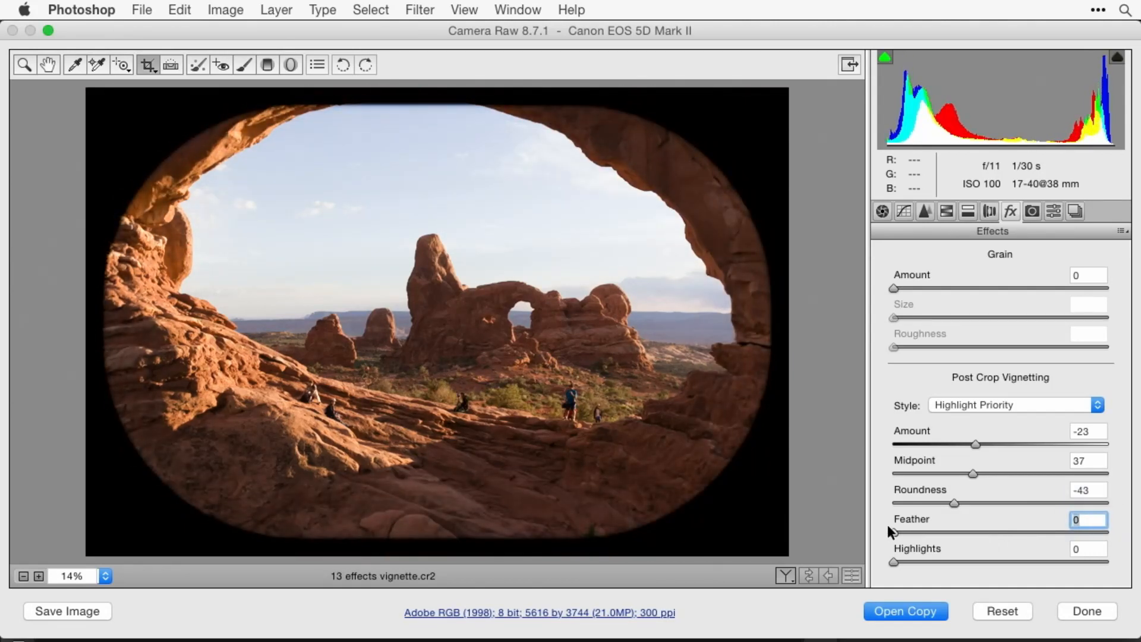
pyautogui.moveTo(886, 524); pyautogui.dragTo(1055, 507)
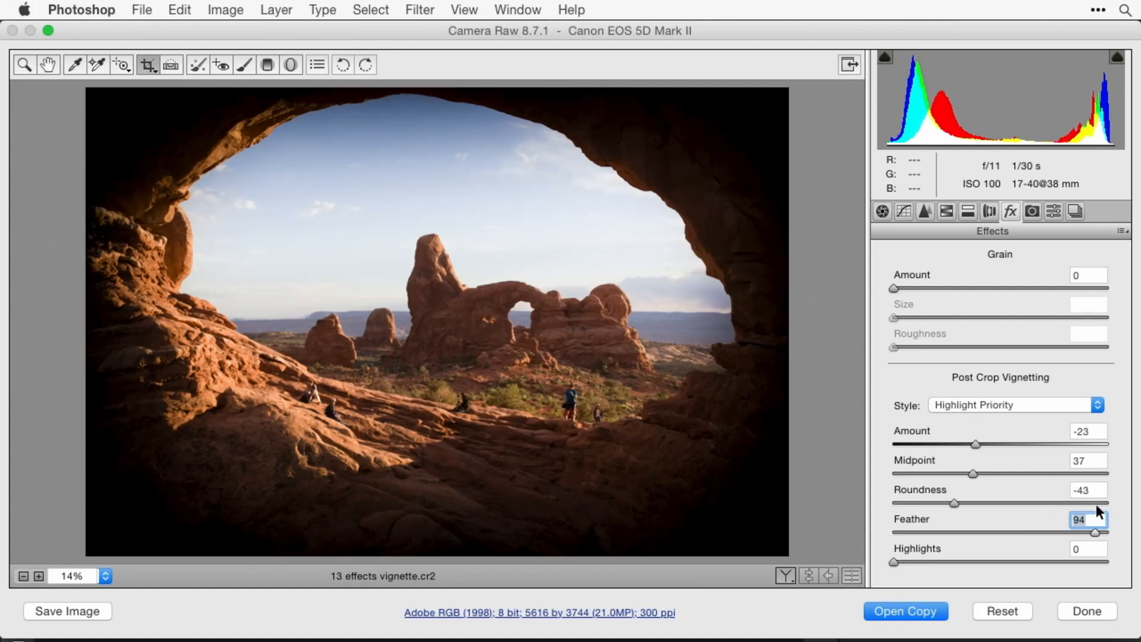
pyautogui.write('0')
pyautogui.moveTo(894, 510); pyautogui.dragTo(989, 498)
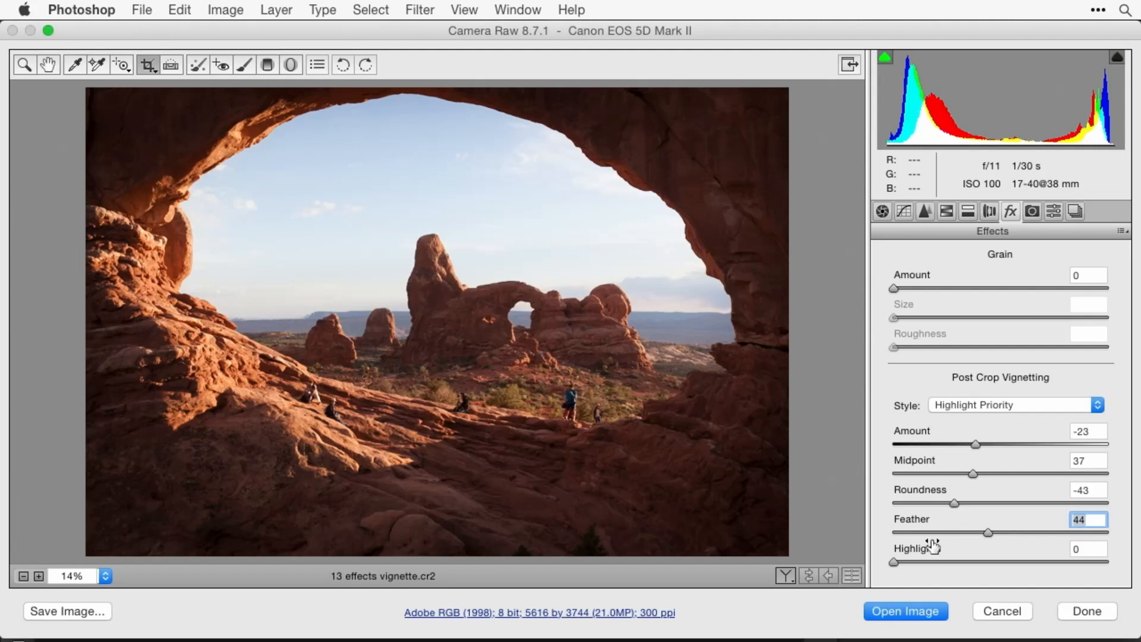
# - Try the post-crop vignette's highlights at 100, and set them to 80
pyautogui.click(891, 559)
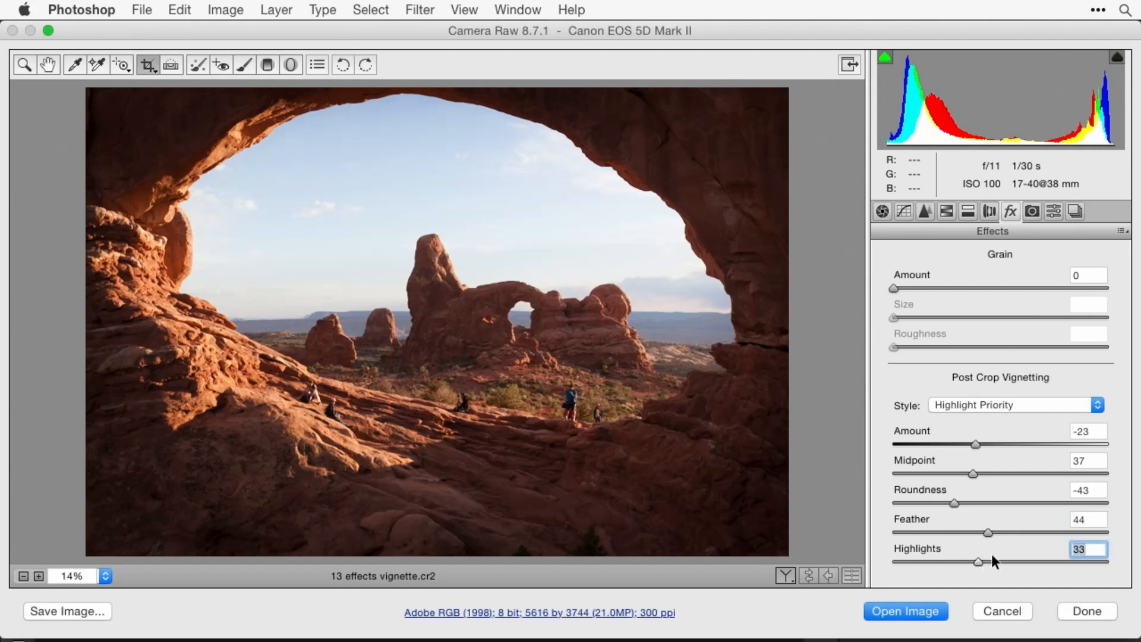
pyautogui.moveTo(890, 557); pyautogui.dragTo(1116, 568)
pyautogui.moveTo(1139, 553); pyautogui.dragTo(1132, 581)
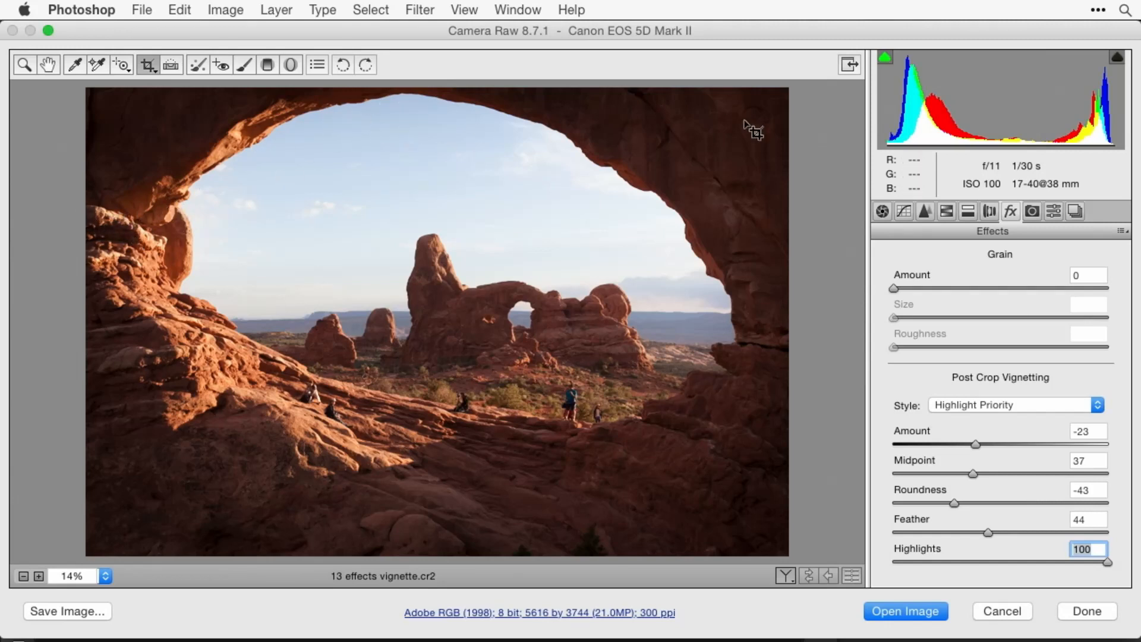
pyautogui.moveTo(1106, 561); pyautogui.dragTo(1064, 565)
# - Try the Paint Overlay and Color Priority styles for the post-crop vignette, restoring Highlight Priority after each
pyautogui.click(1091, 404)
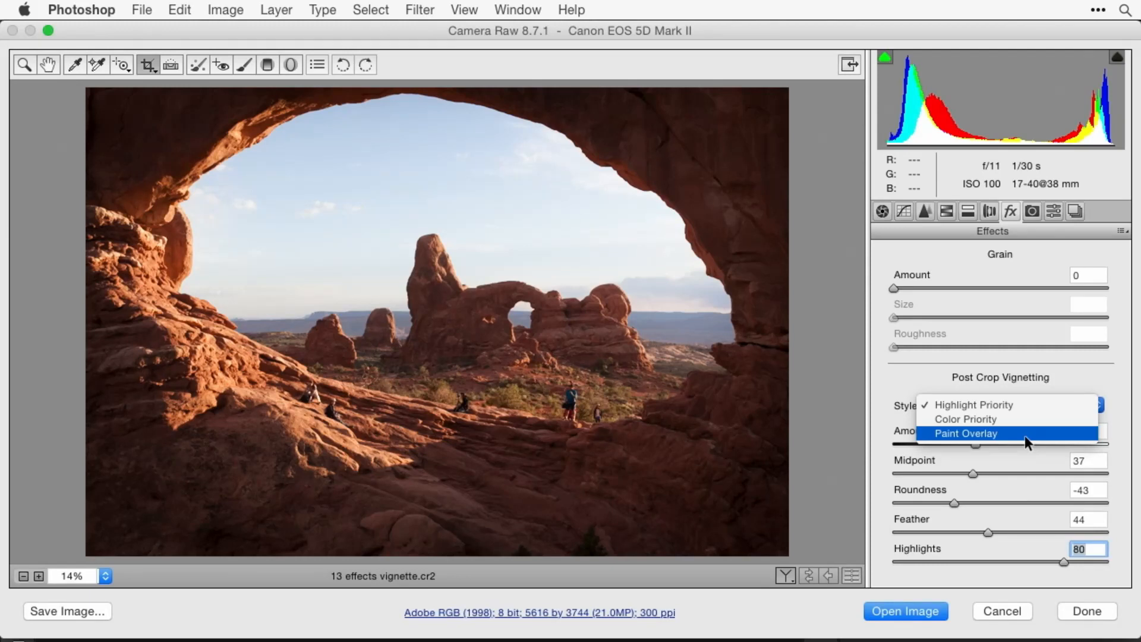
pyautogui.click(1024, 437)
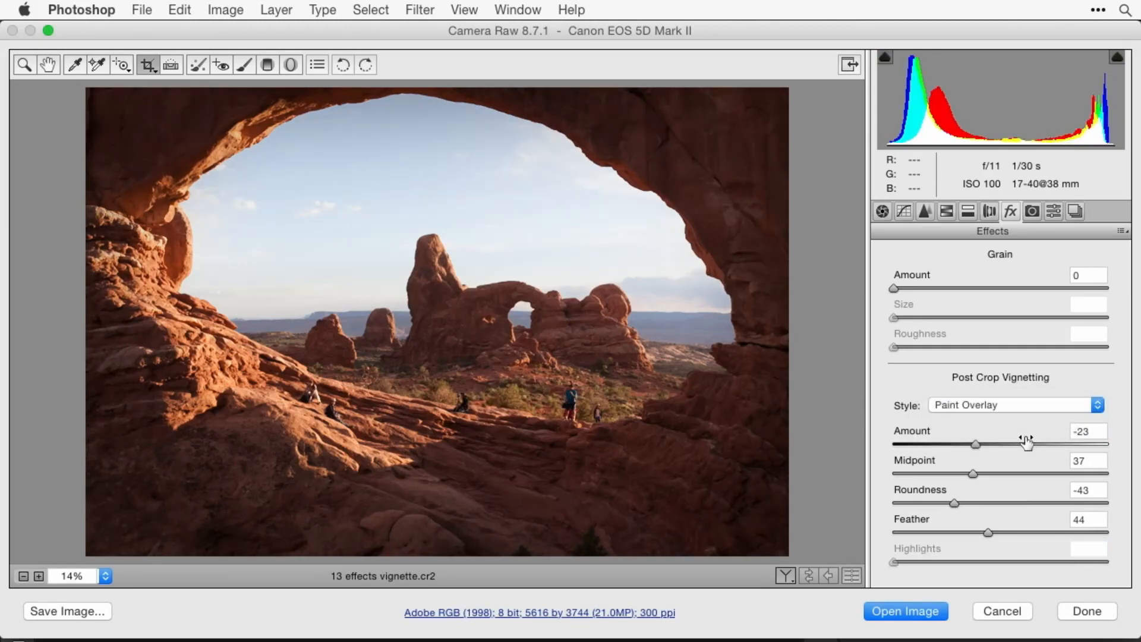
pyautogui.click(1020, 403)
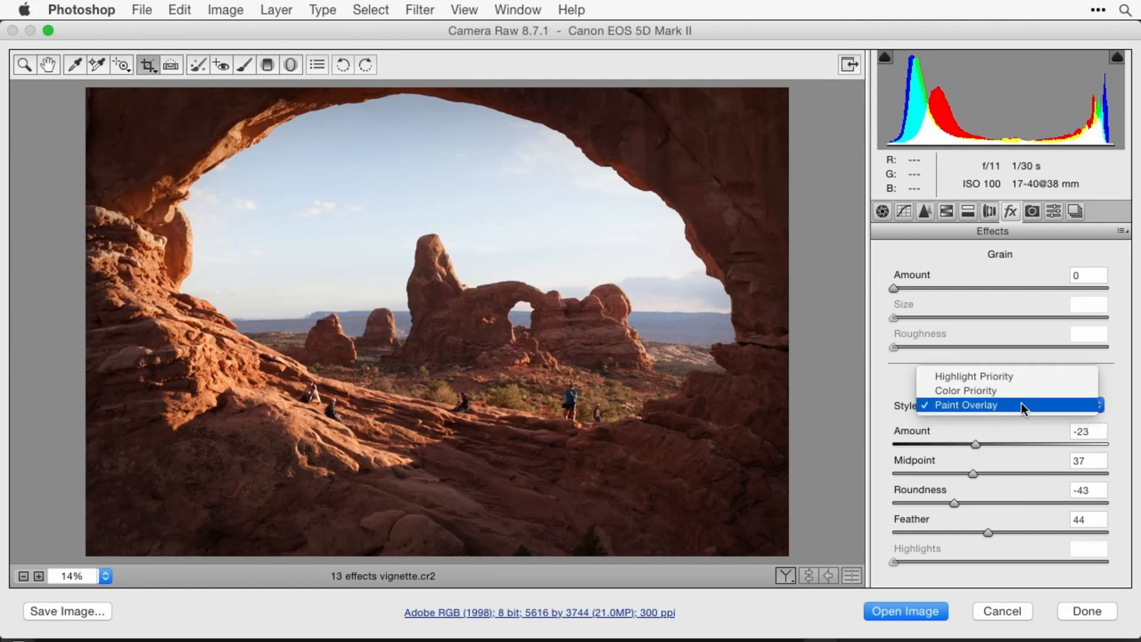
pyautogui.click(1021, 375)
pyautogui.click(1033, 400)
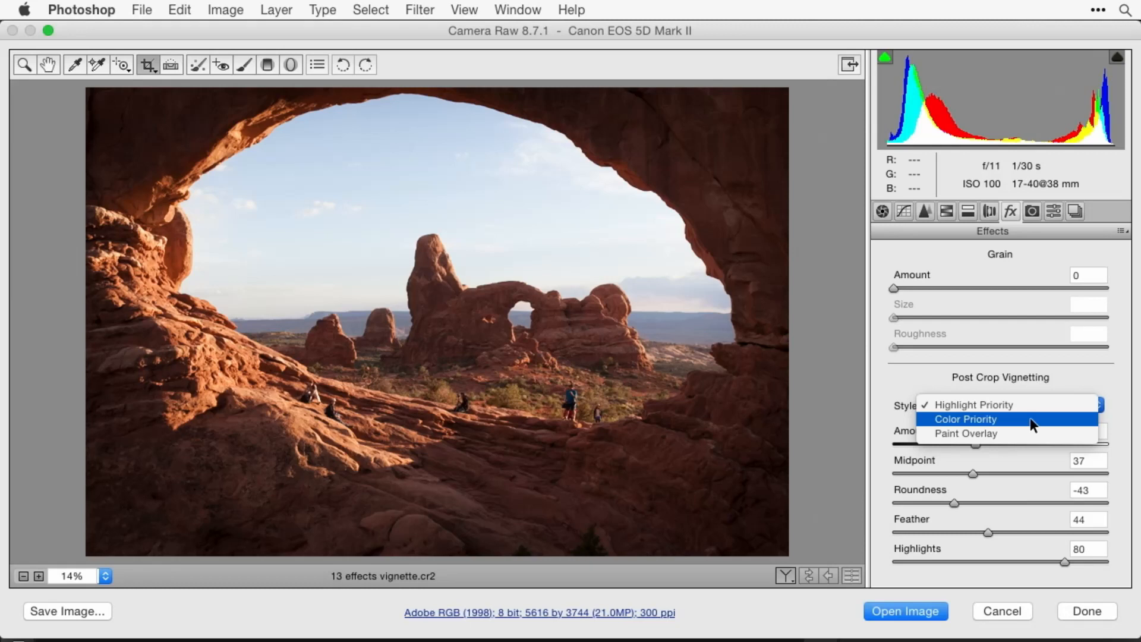
pyautogui.click(1029, 419)
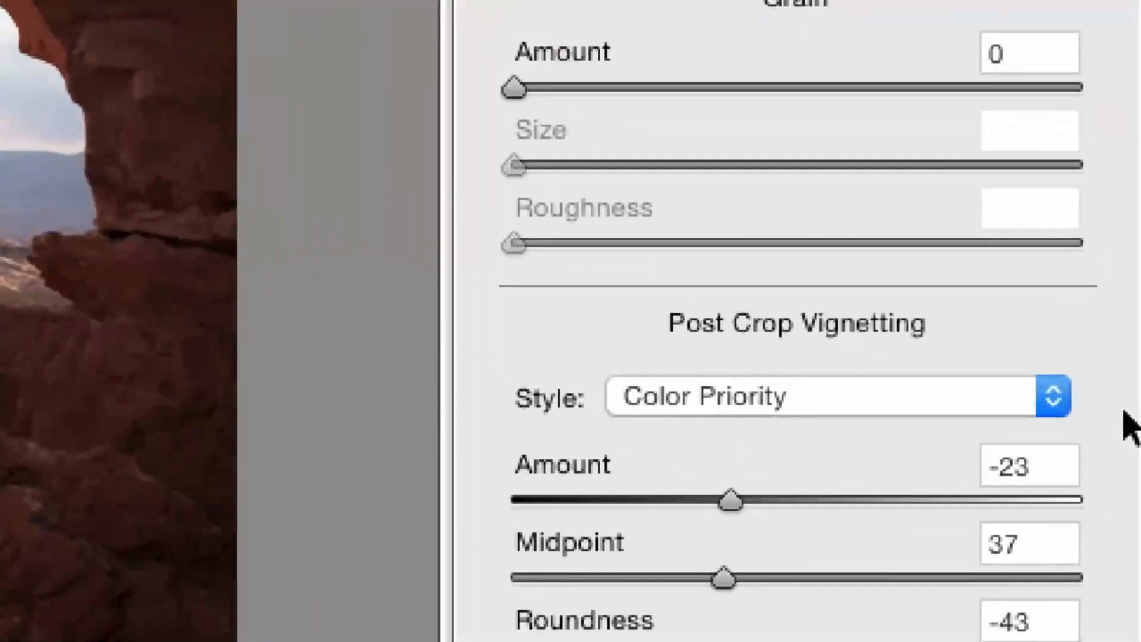
pyautogui.click(1043, 397)
pyautogui.click(1011, 358)
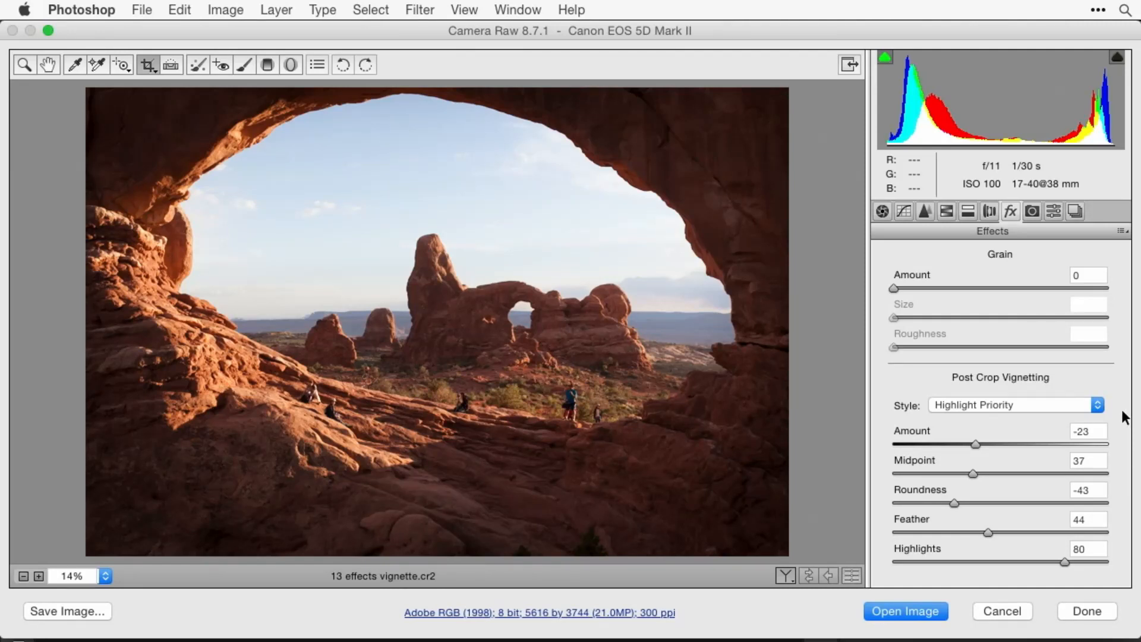
pyautogui.click(1098, 404)
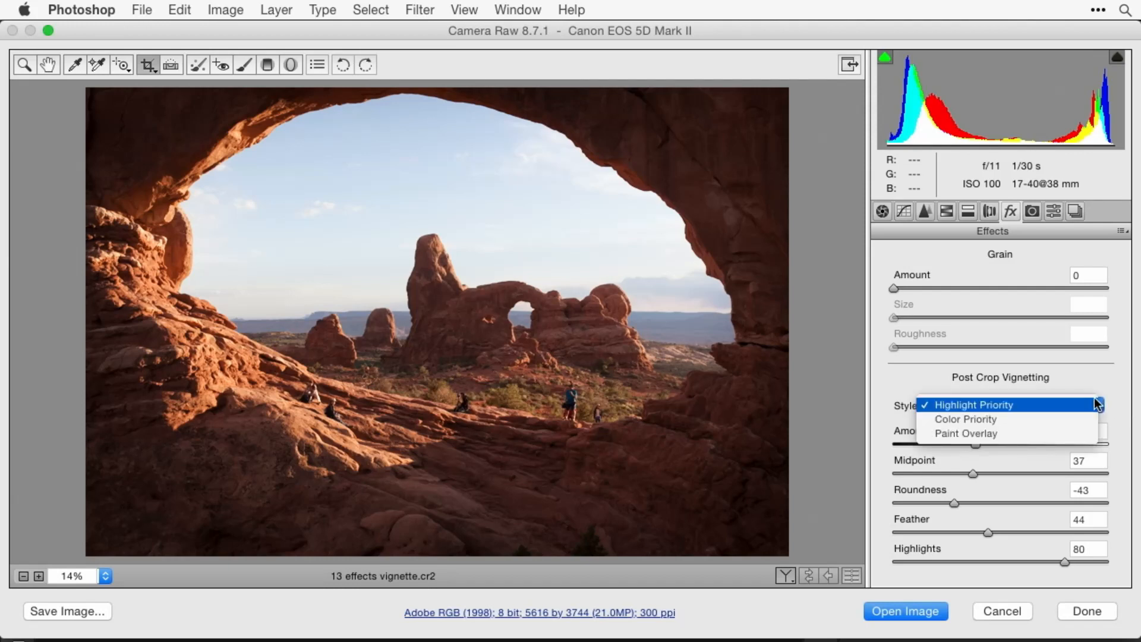
pyautogui.click(1117, 379)
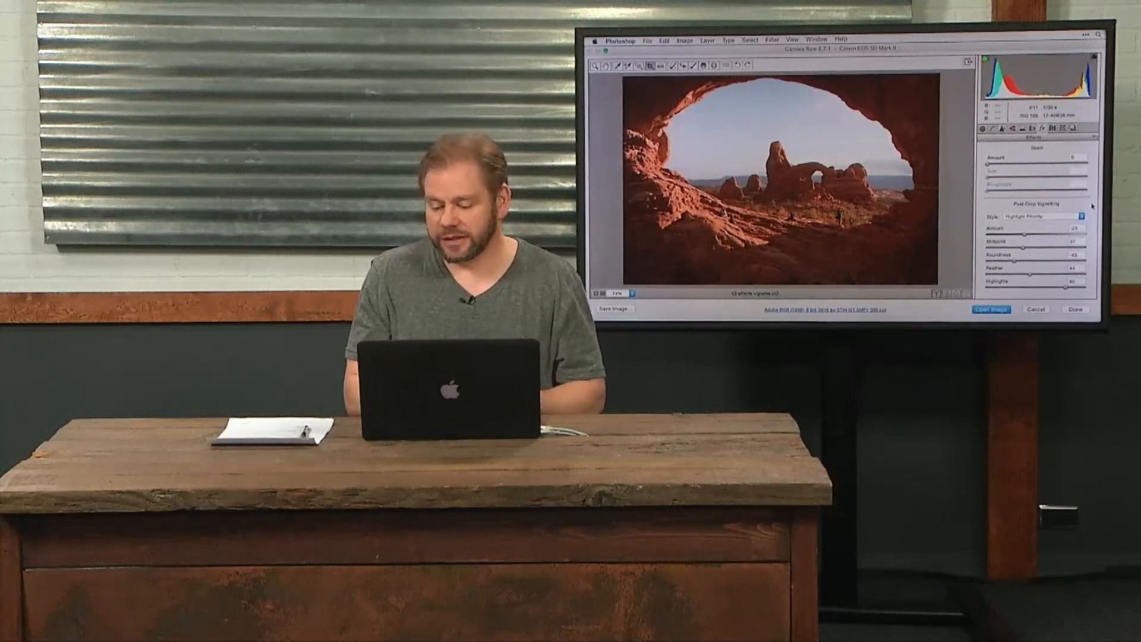
pyautogui.click(1081, 216)
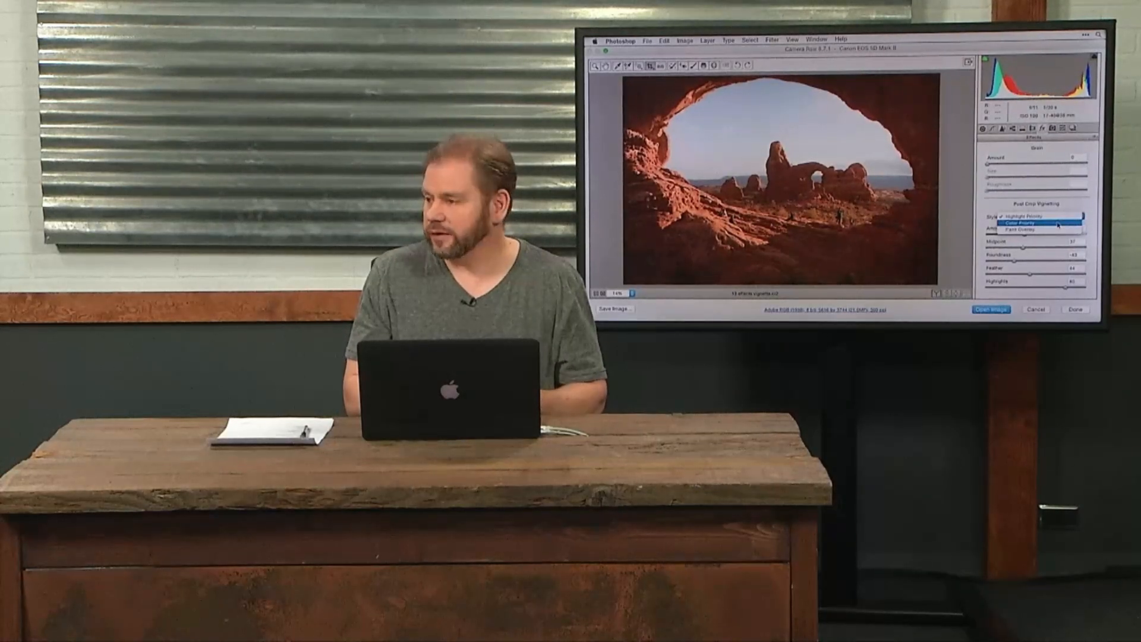
pyautogui.click(1099, 243)
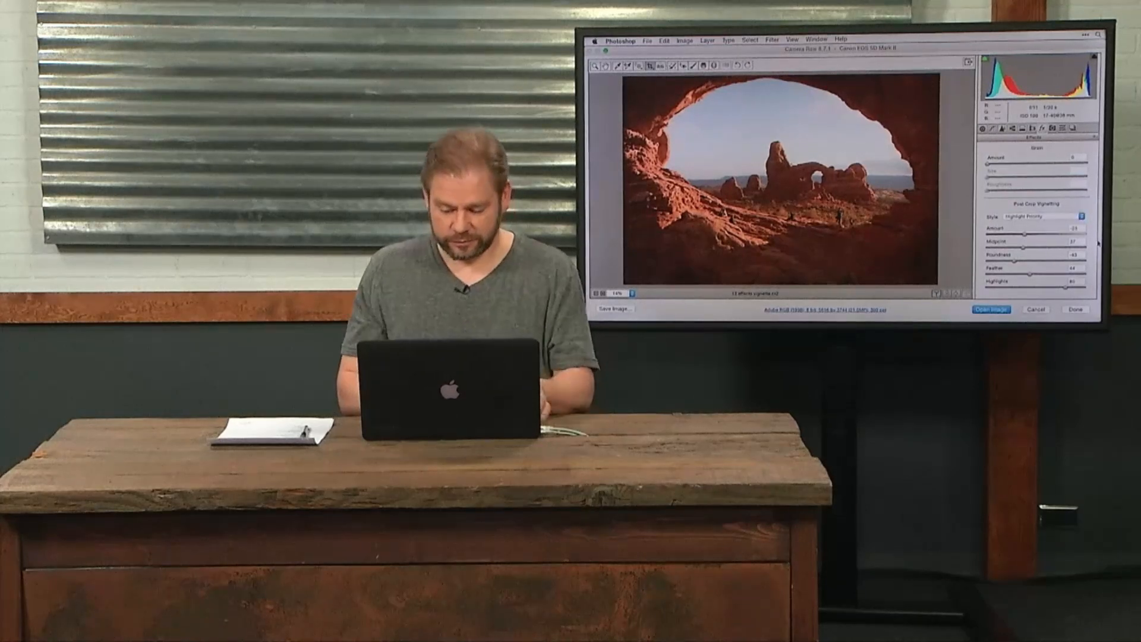